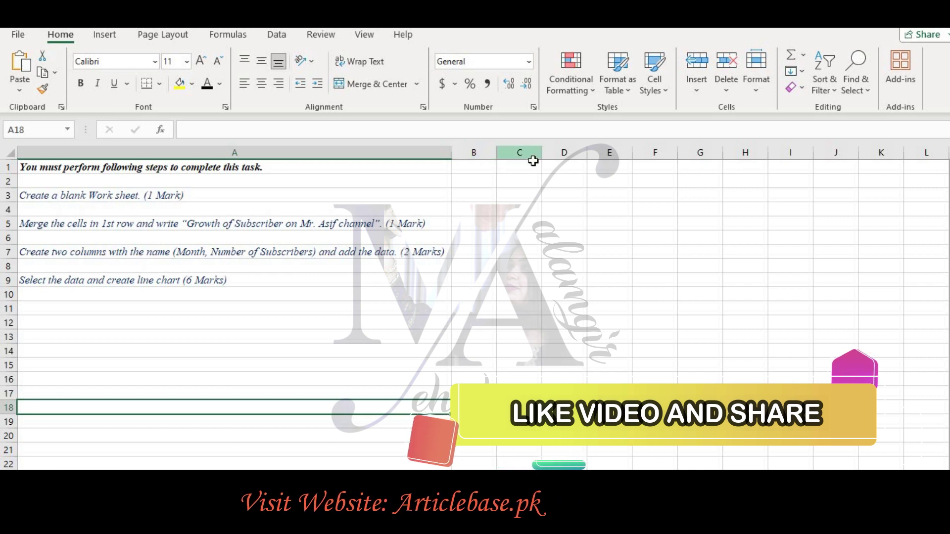
# Merge and center cells C1 and D1 for the title.
pyautogui.moveTo(534, 170); pyautogui.dragTo(567, 172)
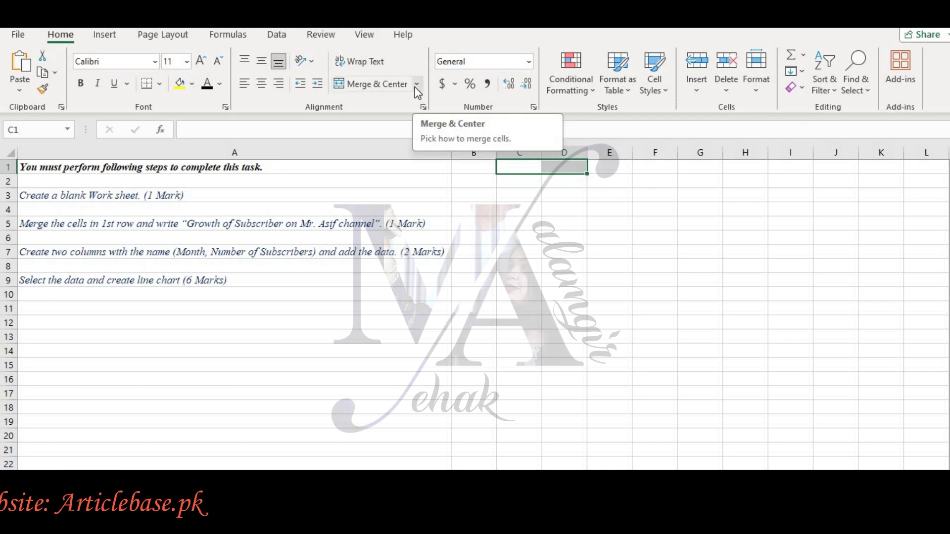
pyautogui.click(399, 94)
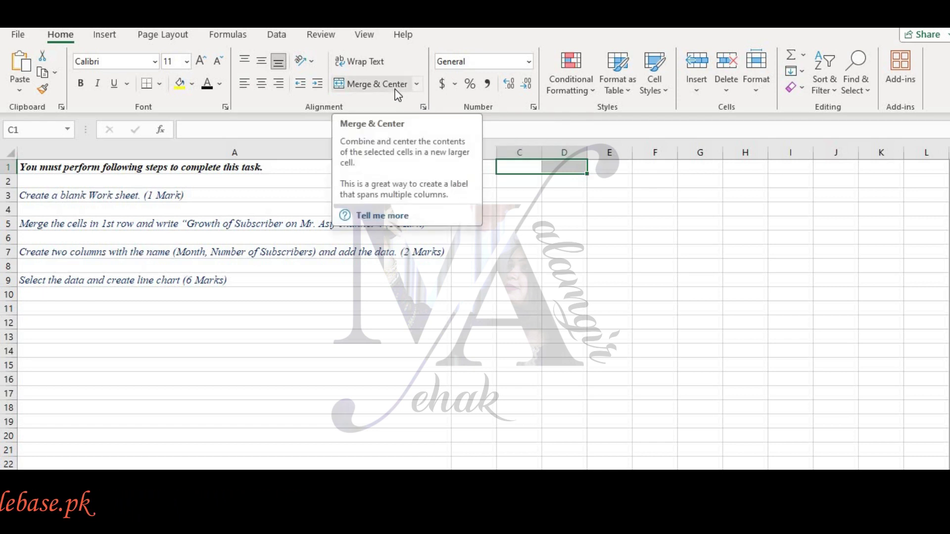
pyautogui.click(399, 94)
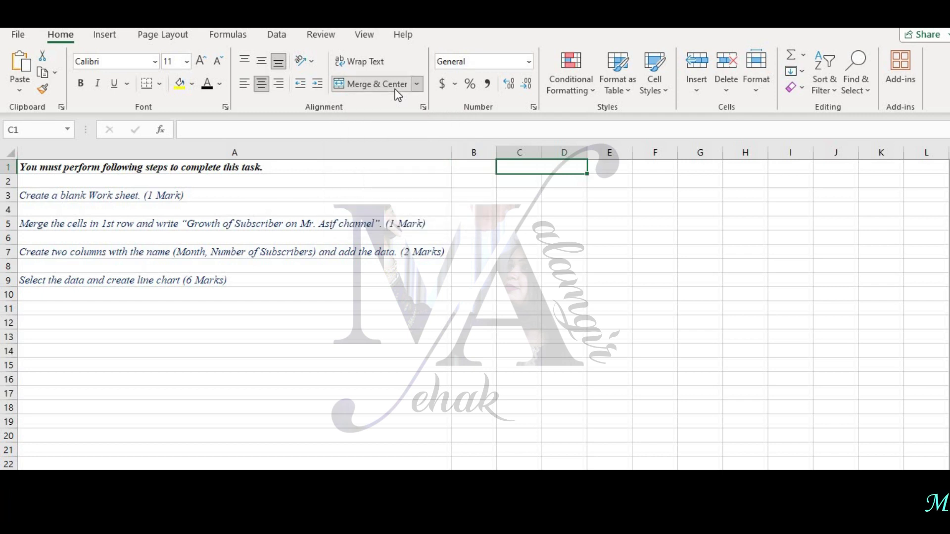
# Highlight the quoted title wording inside the instruction in cell A5 to read it.
pyautogui.click(216, 225)
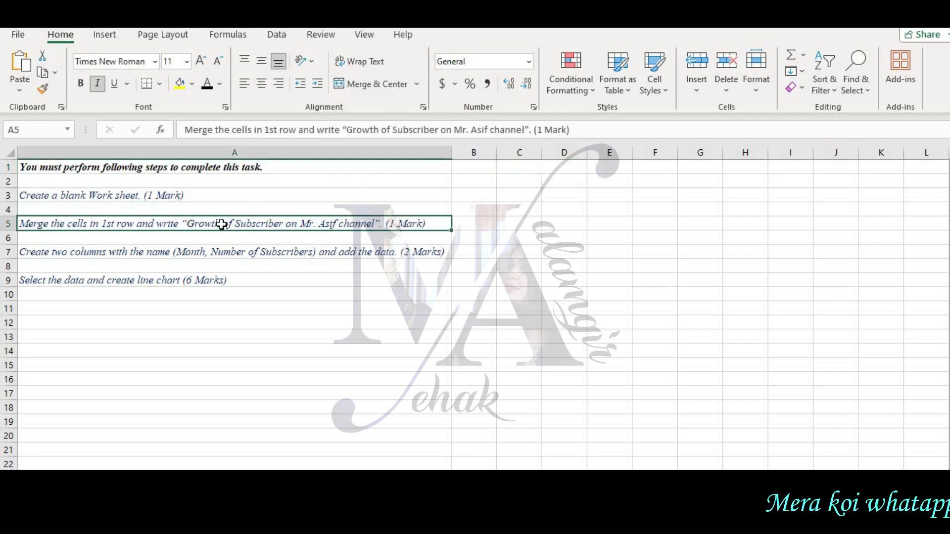
pyautogui.doubleClick(221, 225)
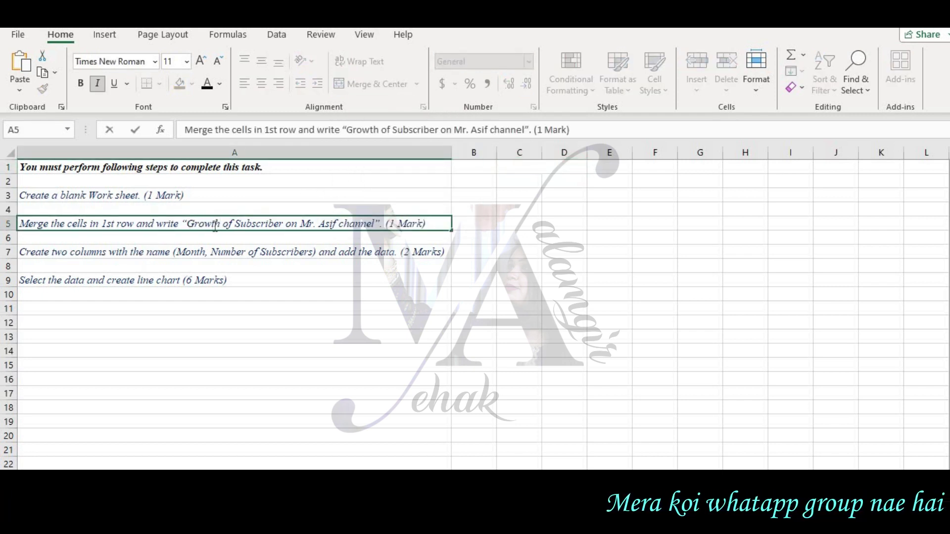
pyautogui.moveTo(193, 227); pyautogui.dragTo(382, 223)
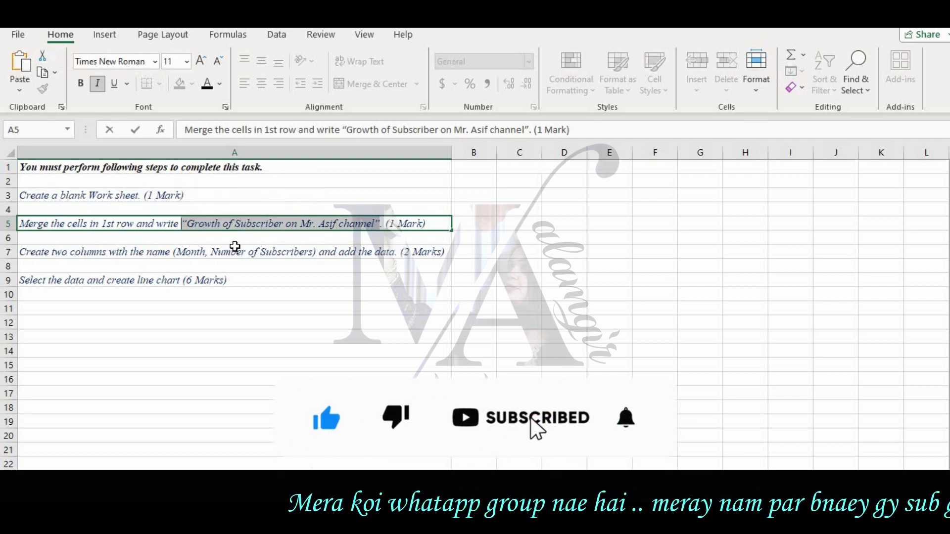
pyautogui.click(492, 167)
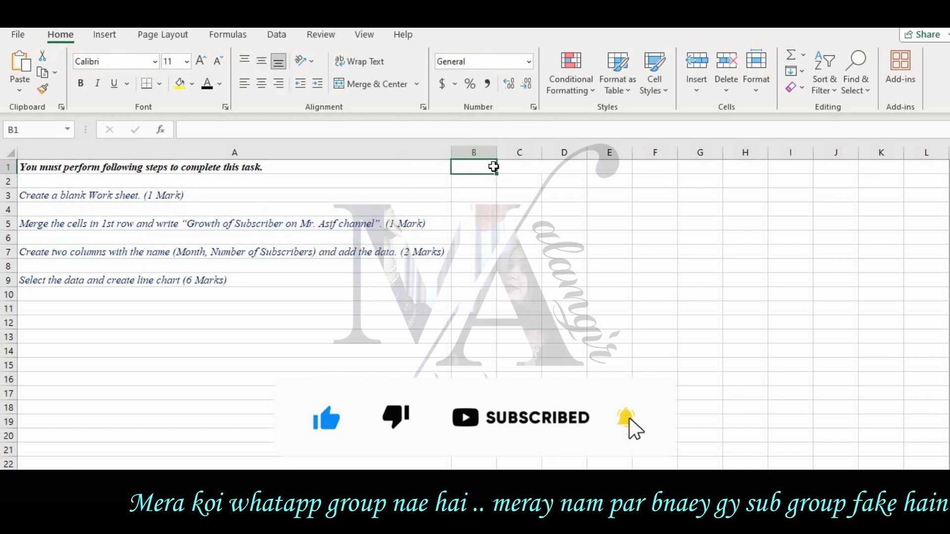
# Enter the title "growth of subscribers on" plus the instructor's name and "channel", in double quotation marks, in merged cell C1:D1.
pyautogui.moveTo(507, 167); pyautogui.dragTo(544, 167)
pyautogui.hotkey('alt', 'h')
pyautogui.press('m')
pyautogui.press('c')
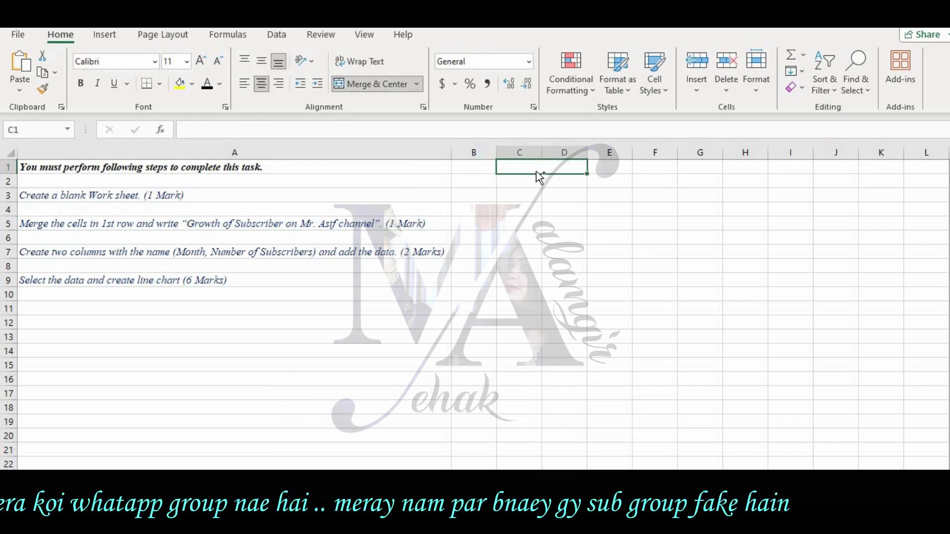
pyautogui.hotkey('ctrl', 'v')
pyautogui.click(460, 300)
pyautogui.click(487, 299)
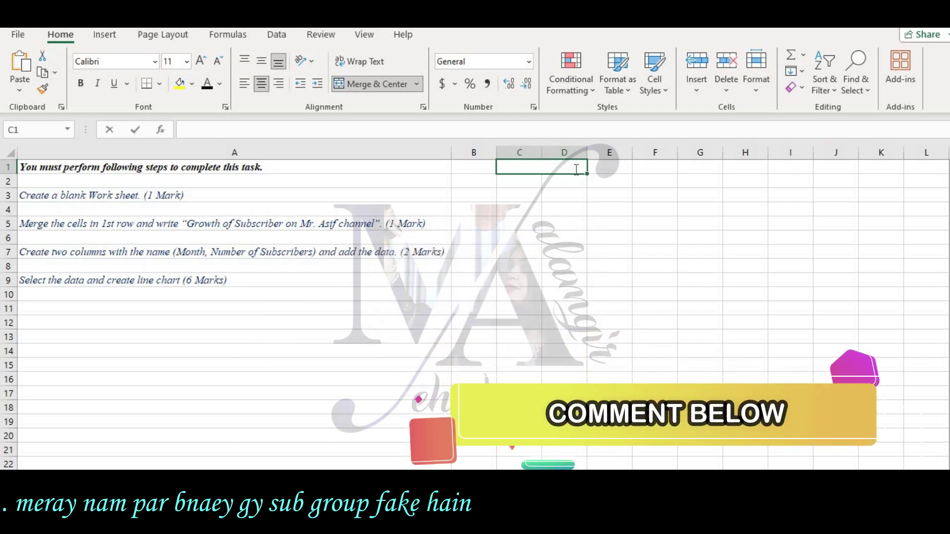
pyautogui.doubleClick(577, 169)
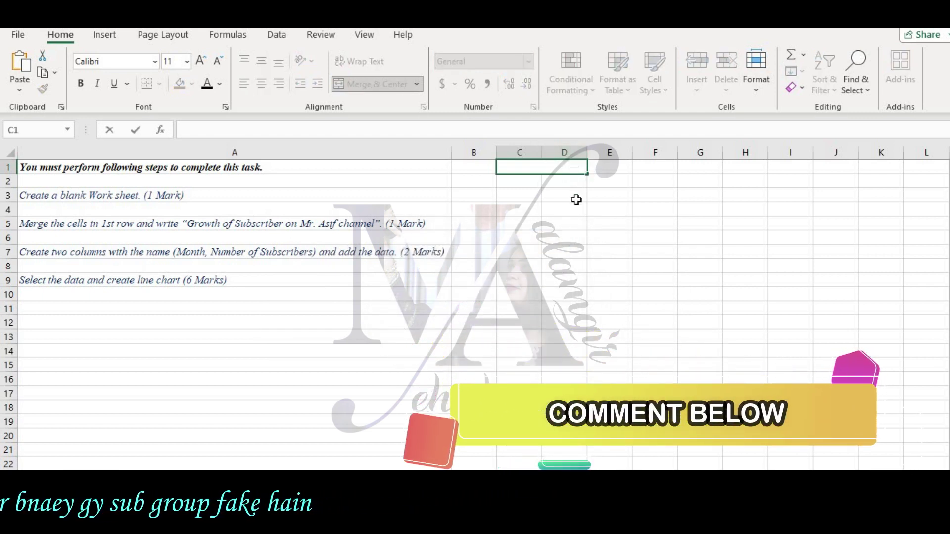
pyautogui.write('"')
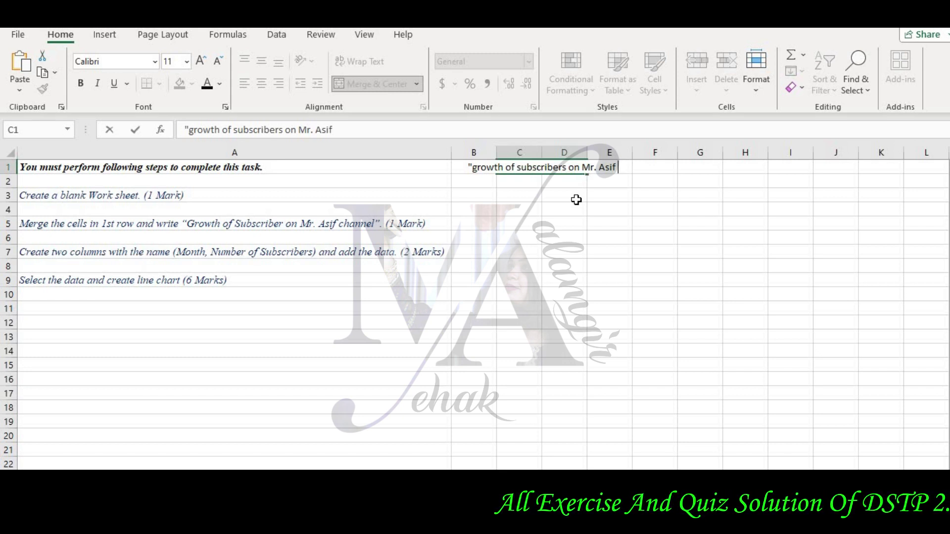
pyautogui.write('channe')
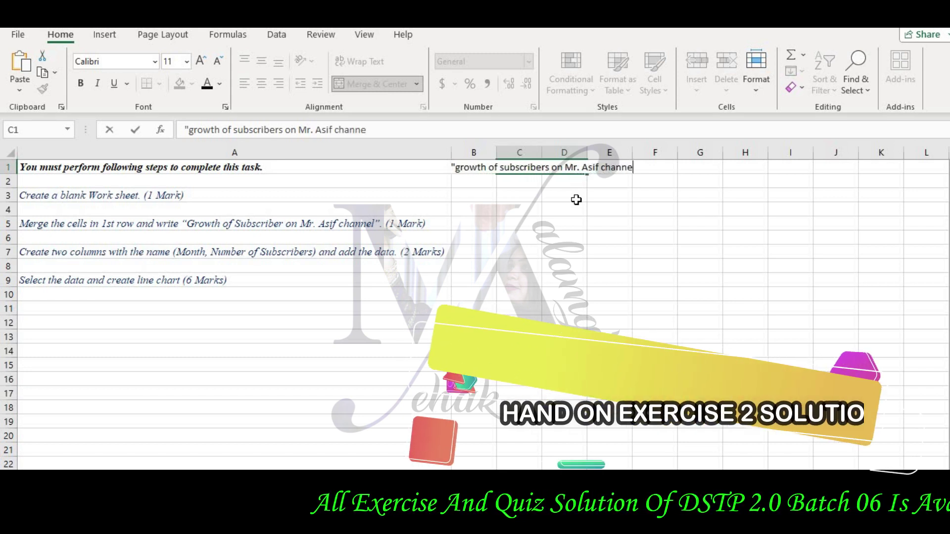
pyautogui.write('l"')
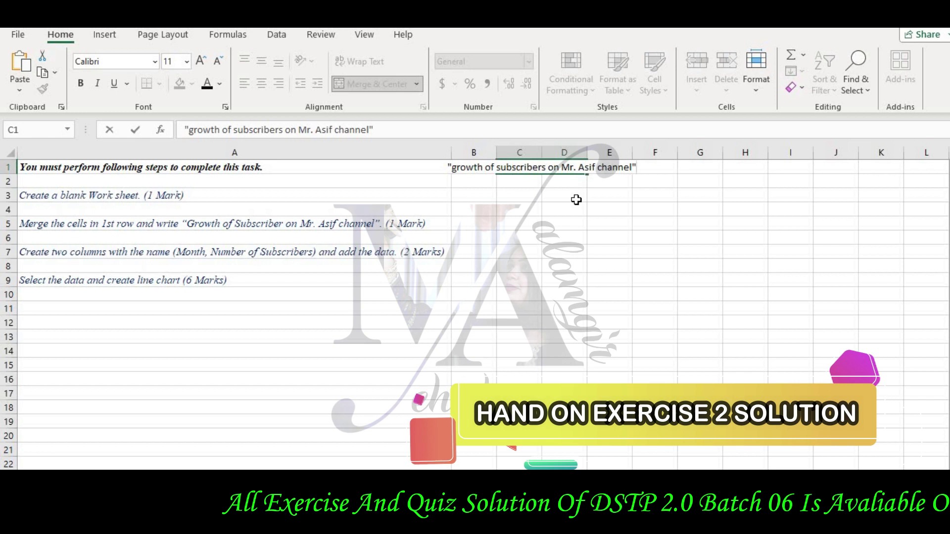
pyautogui.click(587, 152)
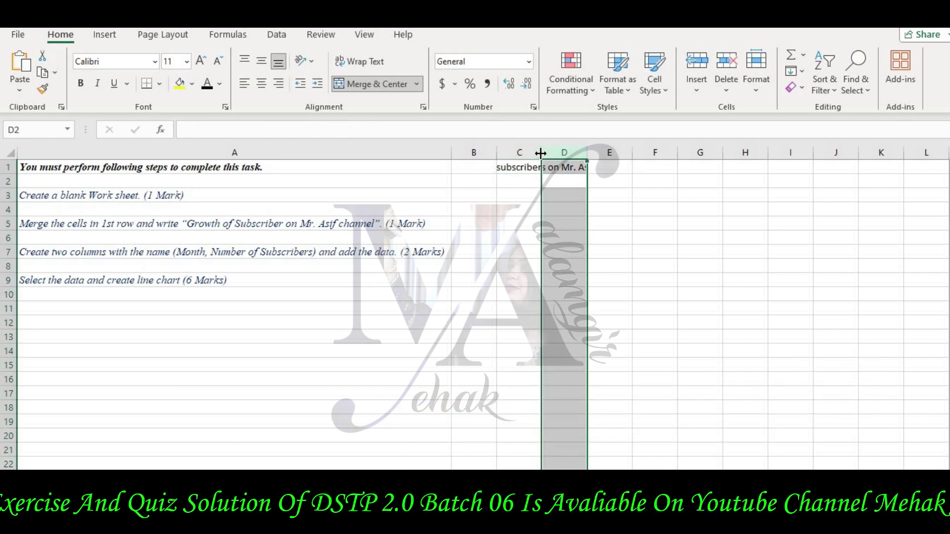
# Try to extend the title across C1:F1 by filling, and undo the fill.
pyautogui.click(518, 151)
pyautogui.moveTo(520, 167); pyautogui.dragTo(666, 176)
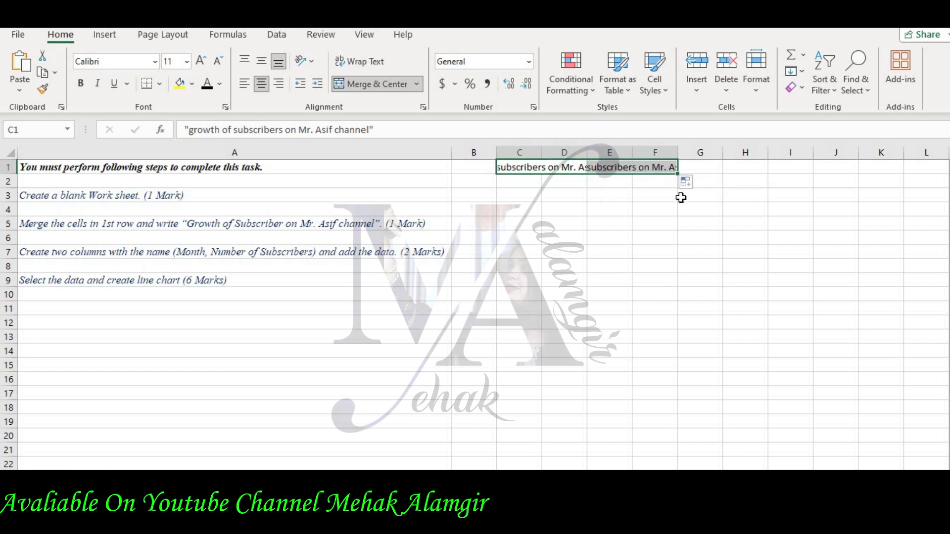
pyautogui.hotkey('ctrl', 'z')
# Widen column D to fit the title and set column C to a width of about 21.57.
pyautogui.moveTo(586, 153); pyautogui.dragTo(750, 154)
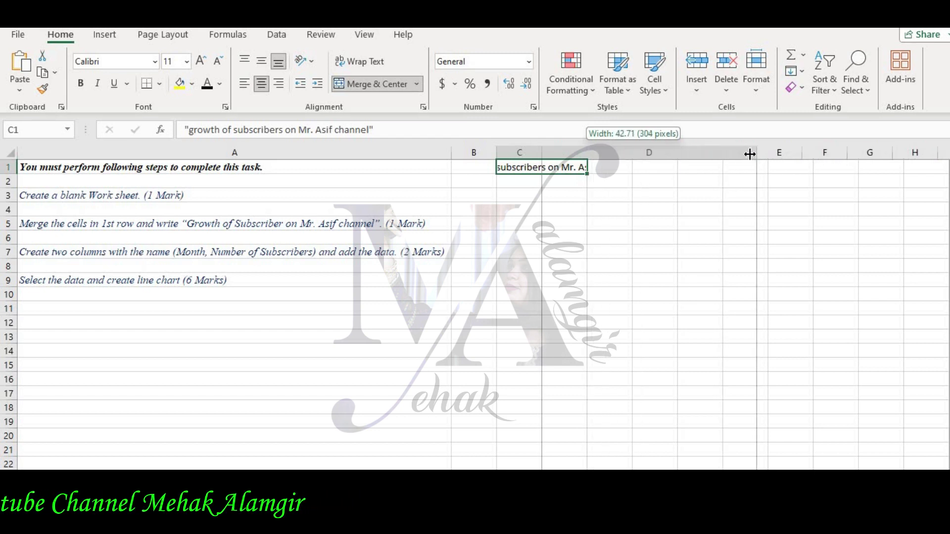
pyautogui.moveTo(575, 155); pyautogui.dragTo(747, 154)
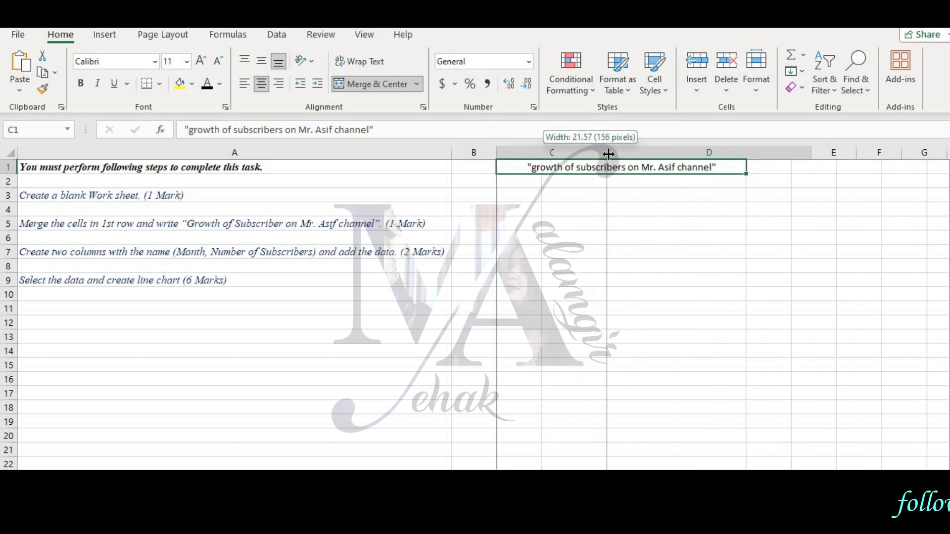
pyautogui.moveTo(609, 154); pyautogui.dragTo(609, 154)
pyautogui.click(567, 184)
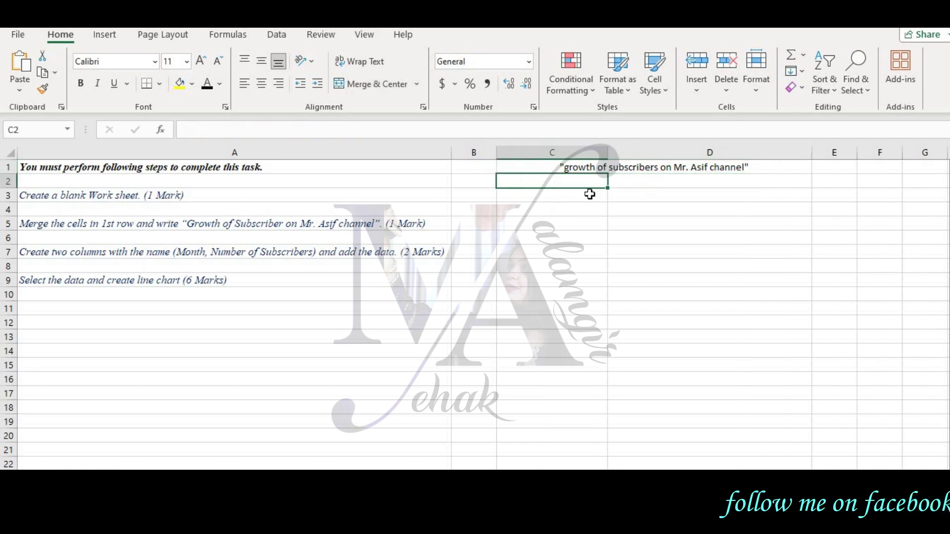
# Format the title in merged cell C1:D1 as 12-point Times New Roman, bold and italic.
pyautogui.click(558, 167)
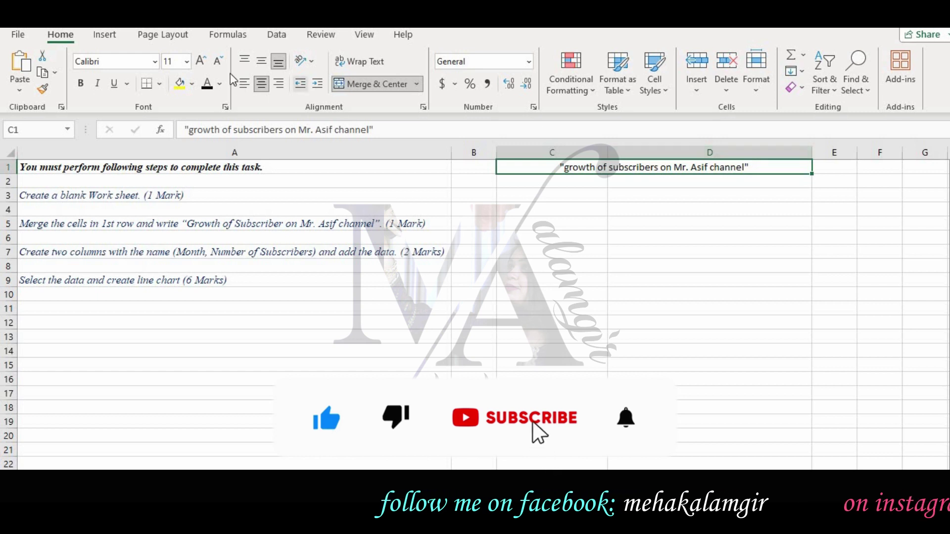
pyautogui.click(200, 61)
pyautogui.click(155, 61)
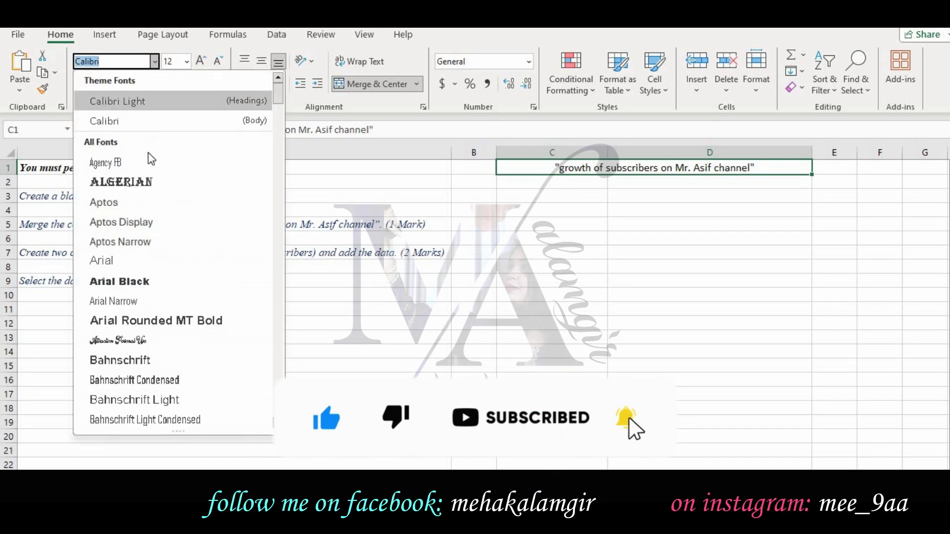
pyautogui.write('Times New Roman')
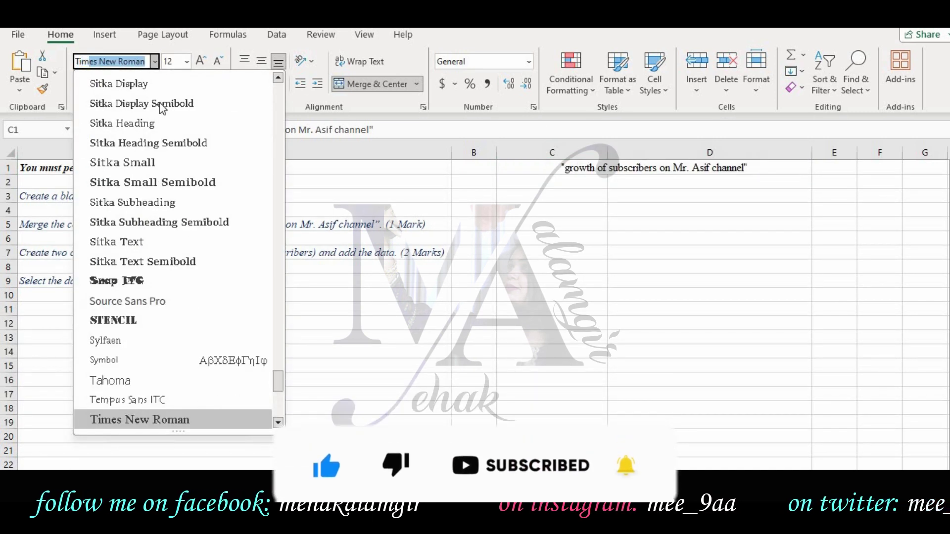
pyautogui.press('Return')
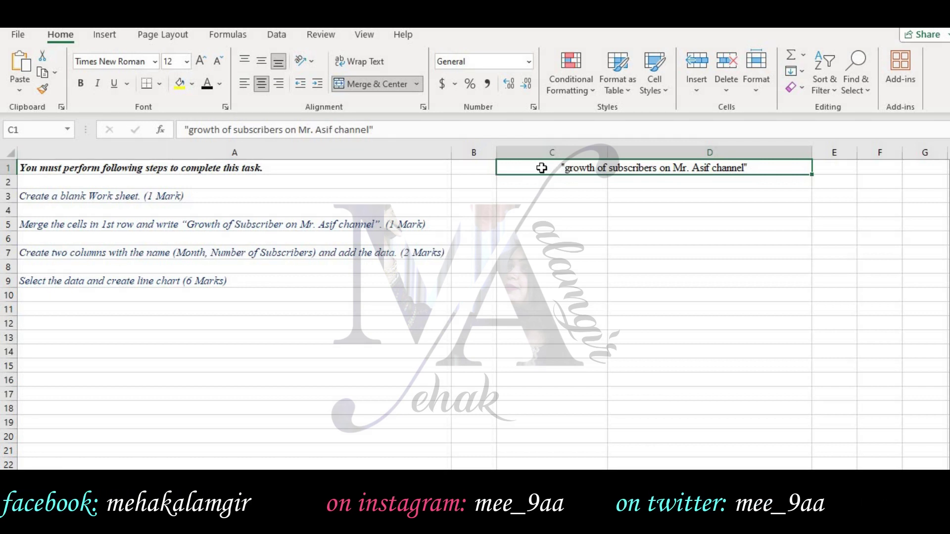
pyautogui.click(98, 84)
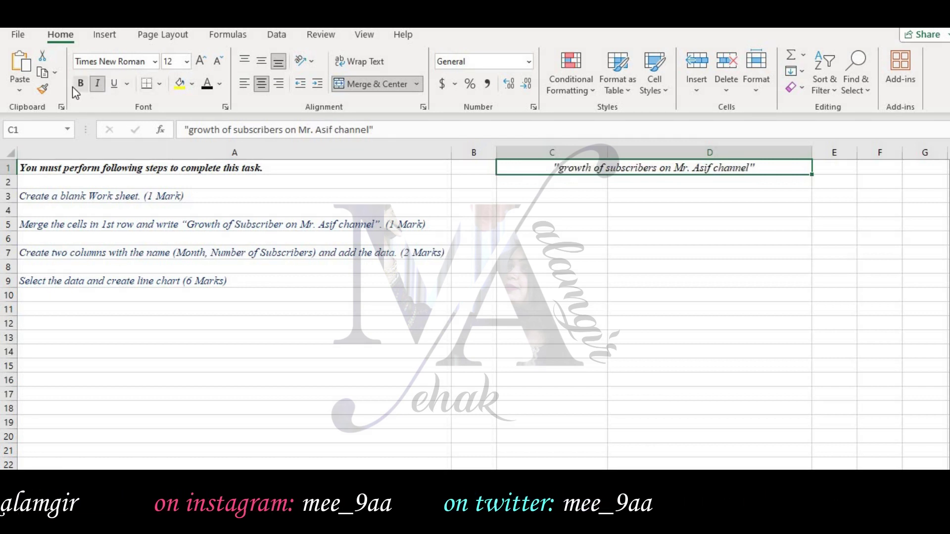
pyautogui.click(75, 86)
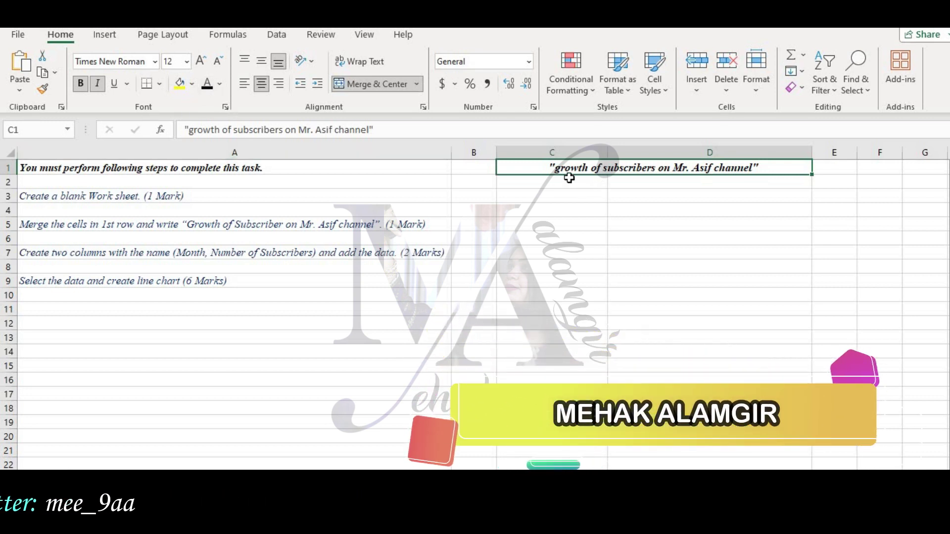
# Capitalize the first letter of the title so its first word reads "Growth".
pyautogui.doubleClick(557, 169)
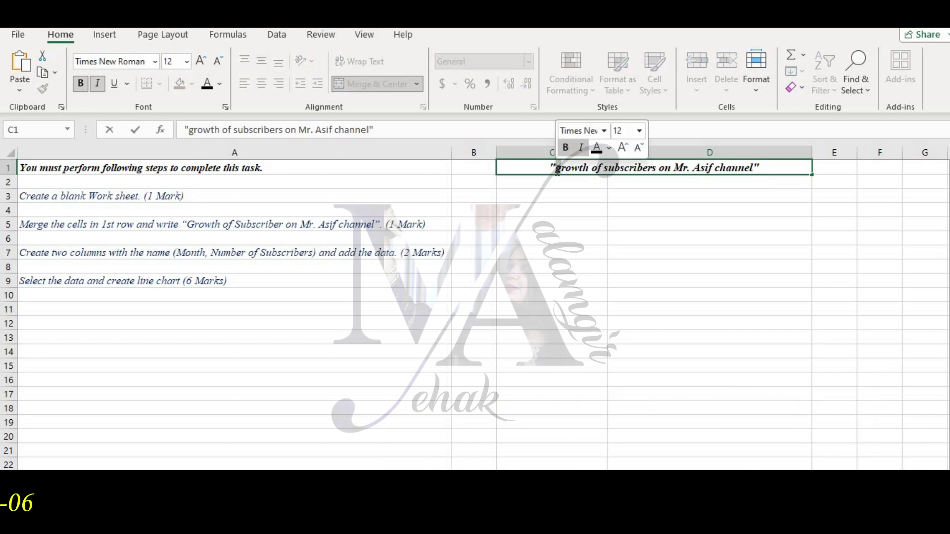
pyautogui.click(579, 211)
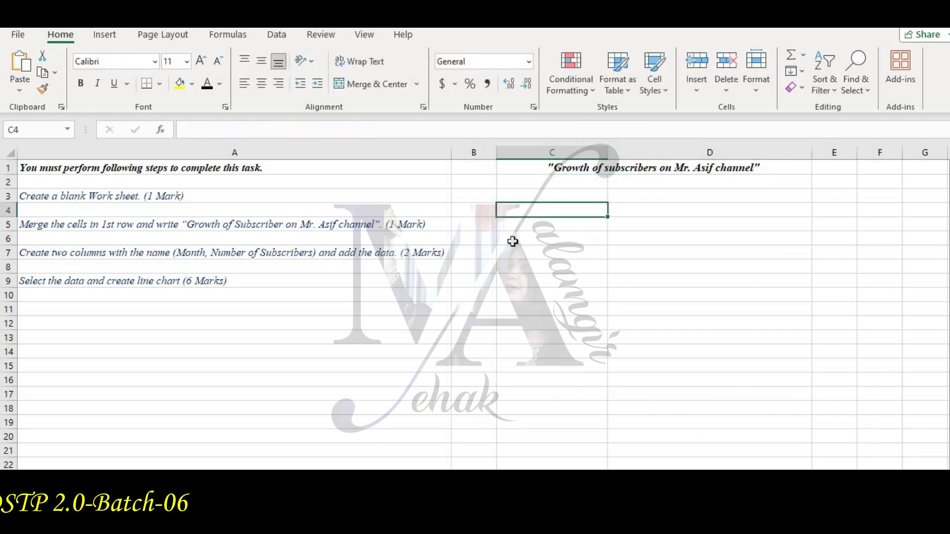
pyautogui.click(434, 230)
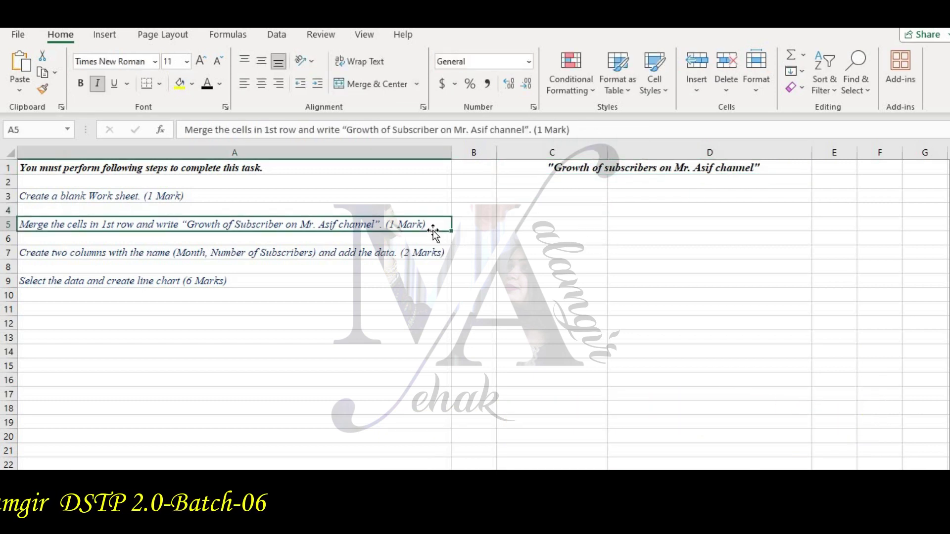
# Enter the column headers Month in C3 and Number Of Subscribers in D3.
pyautogui.click(444, 259)
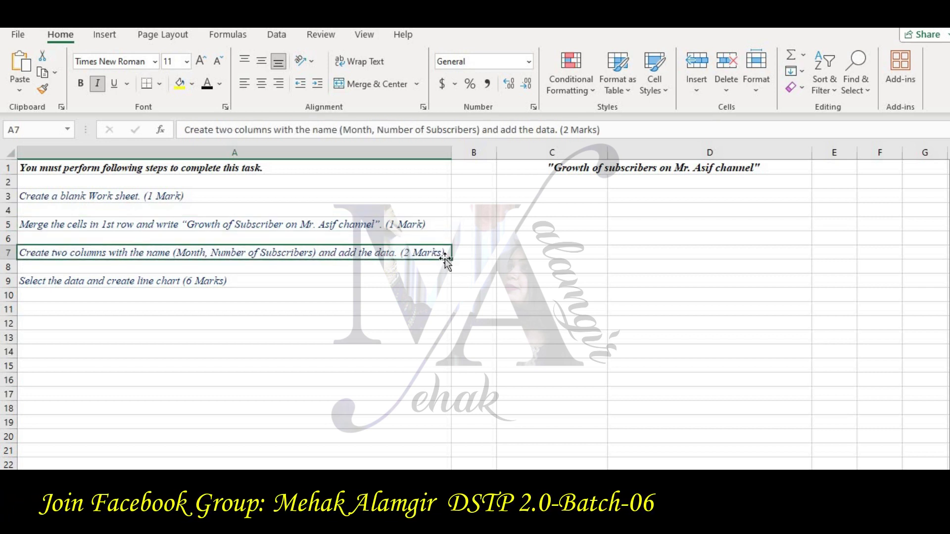
pyautogui.click(558, 184)
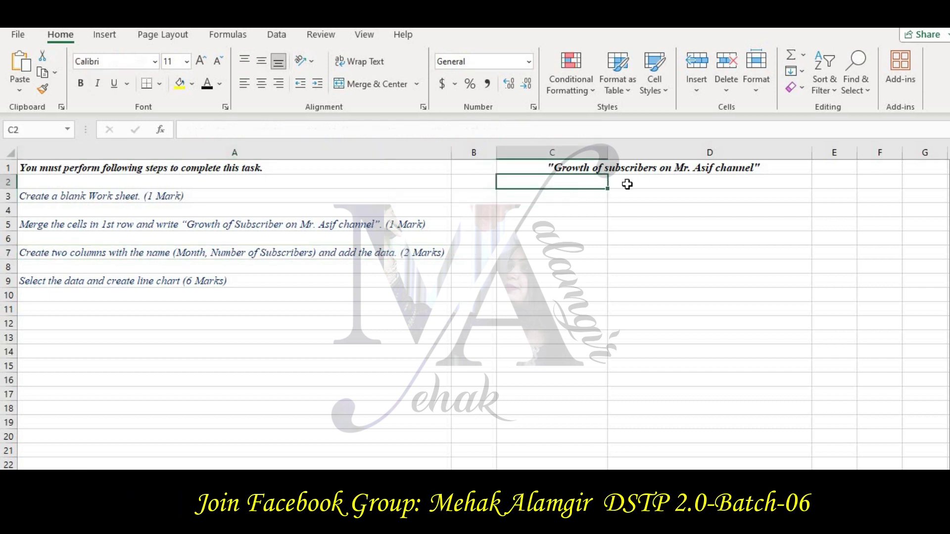
pyautogui.click(593, 195)
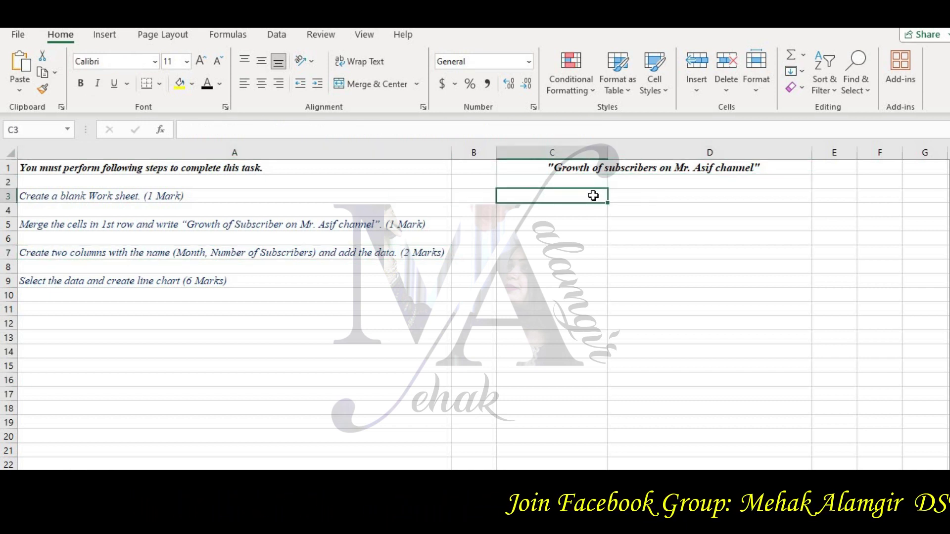
pyautogui.write('Month')
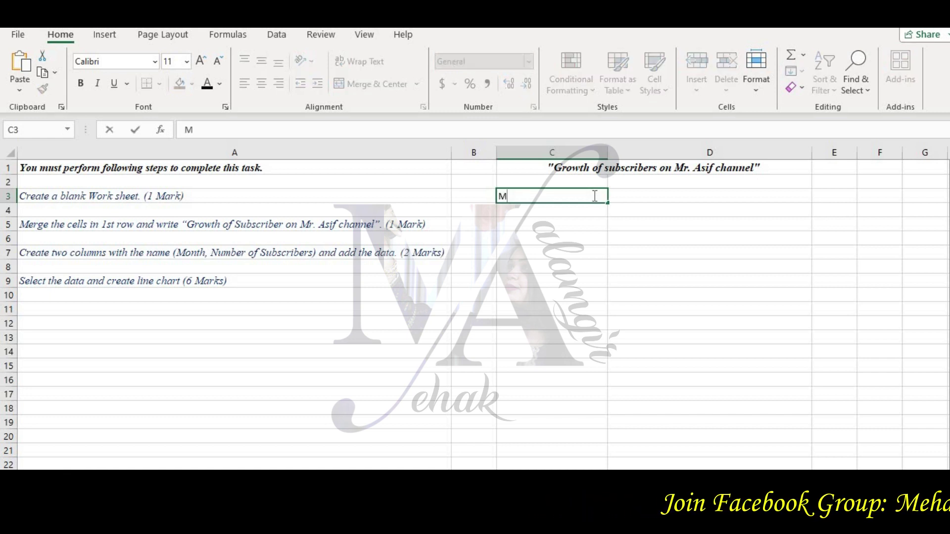
pyautogui.click(637, 196)
pyautogui.write('Number Of Subscribers')
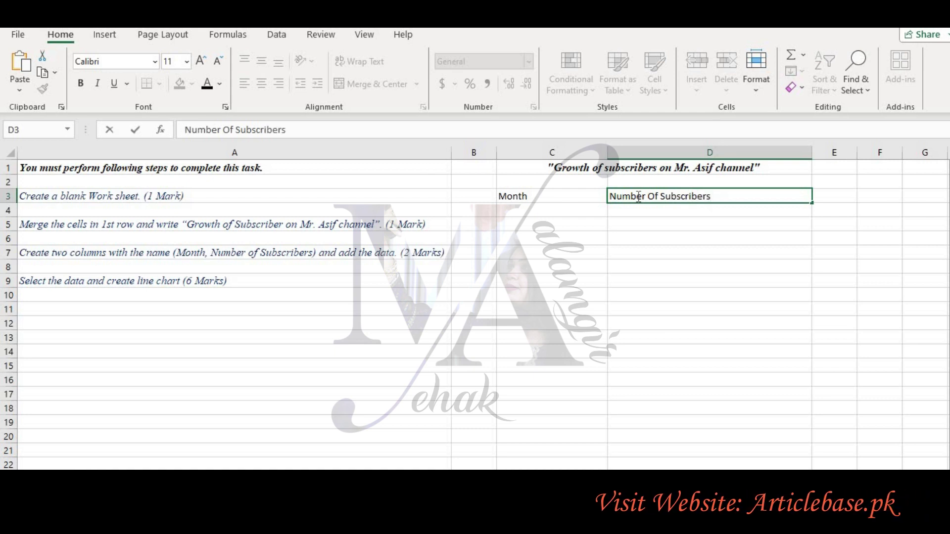
# Format the headers in C3:D3 as 12-point italic Times New Roman and centre them horizontally.
pyautogui.moveTo(589, 197); pyautogui.dragTo(633, 197)
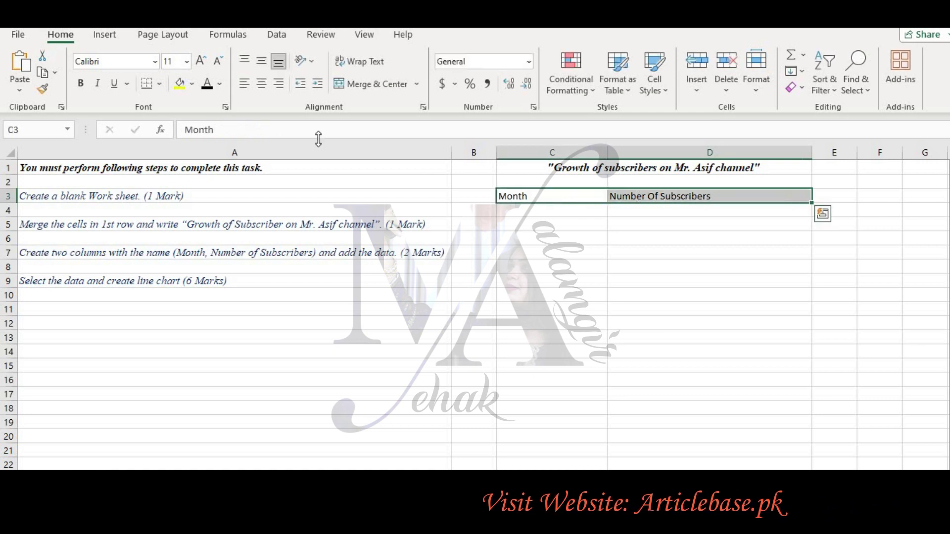
pyautogui.click(200, 61)
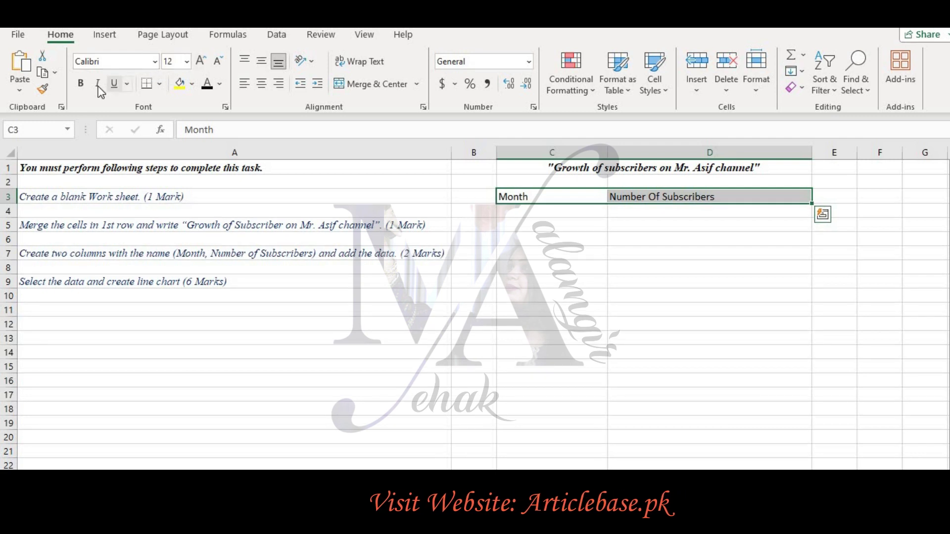
pyautogui.click(97, 83)
pyautogui.click(155, 61)
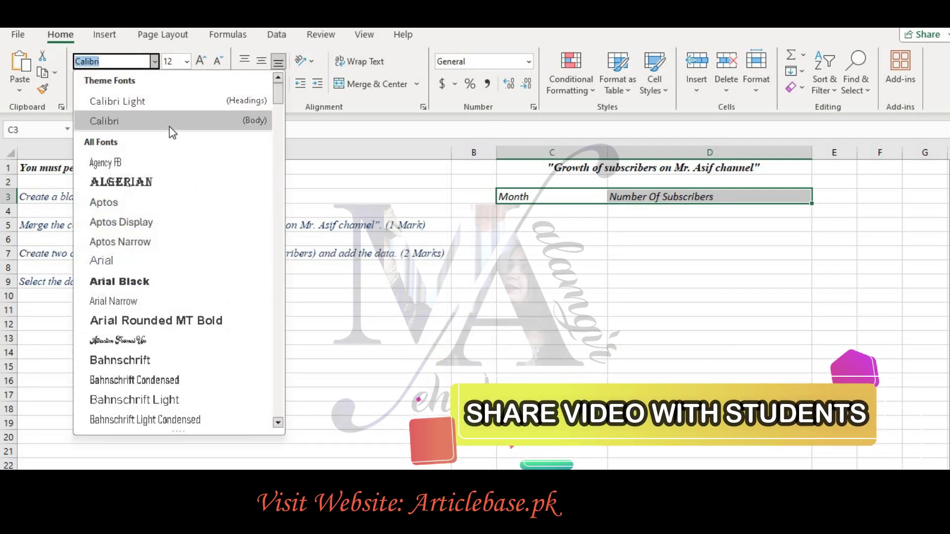
pyautogui.write('Times New Roman')
pyautogui.press('Return')
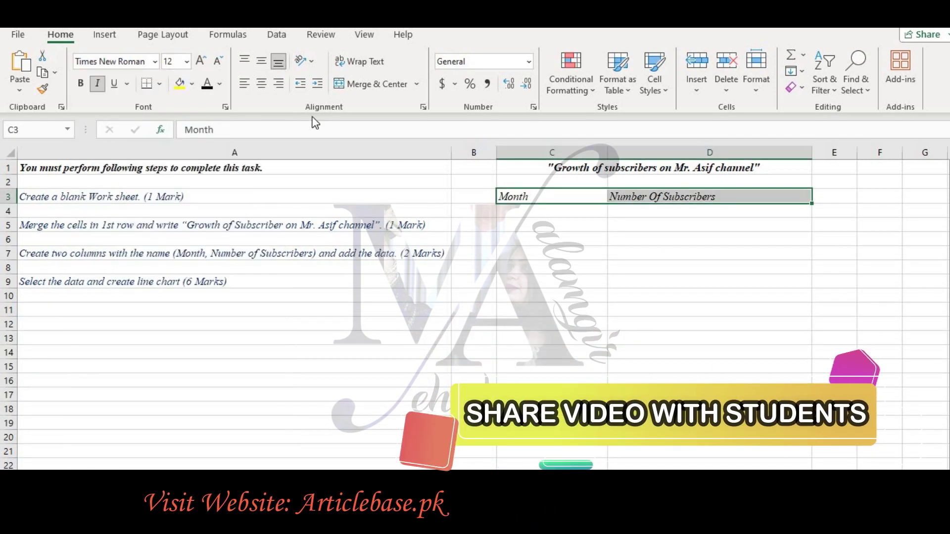
pyautogui.click(261, 84)
pyautogui.click(667, 226)
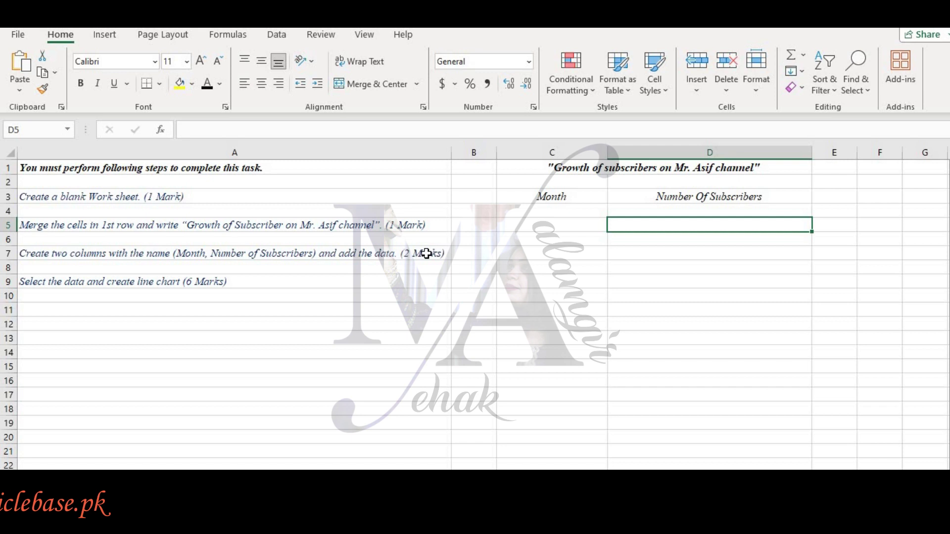
# Enter the months January, Febuary, March and April in cells C4 to C7 under the Month header.
pyautogui.click(442, 258)
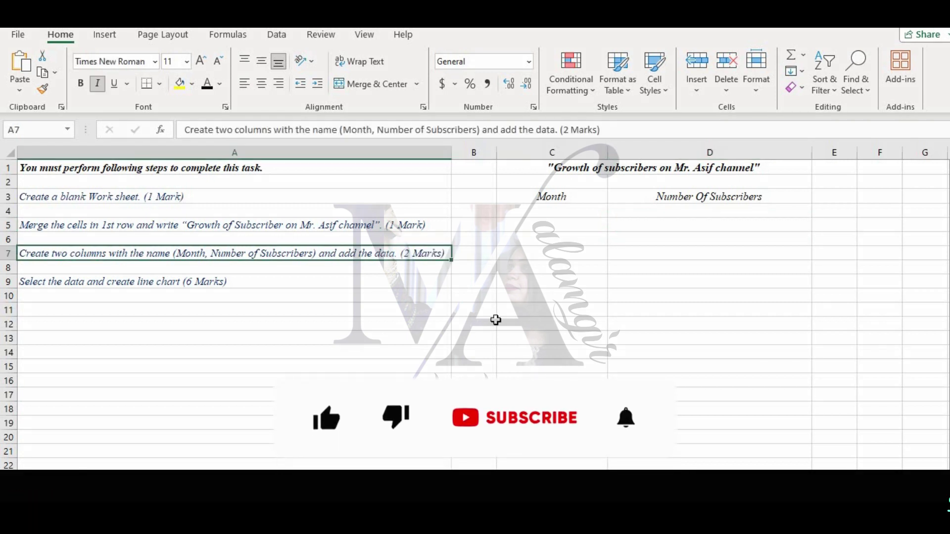
pyautogui.click(543, 211)
pyautogui.write('Ja')
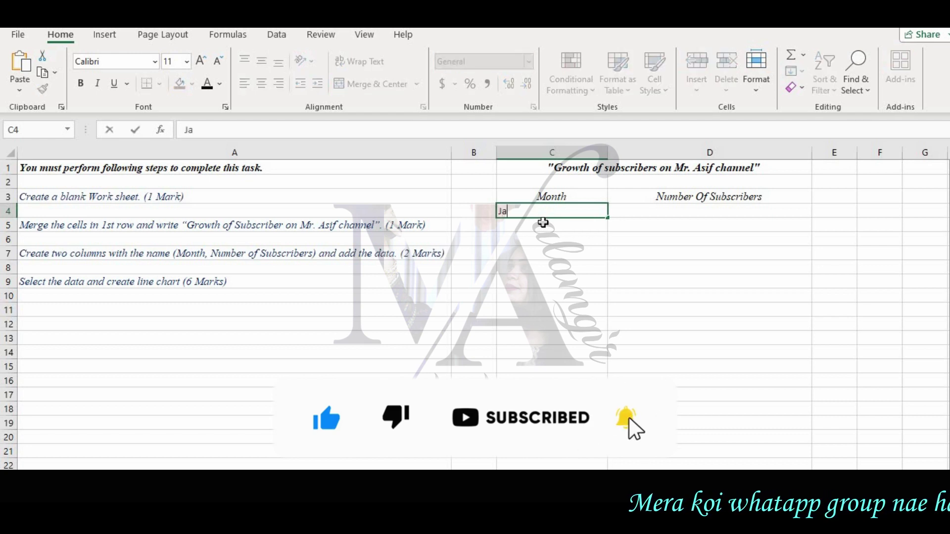
pyautogui.write('nuary')
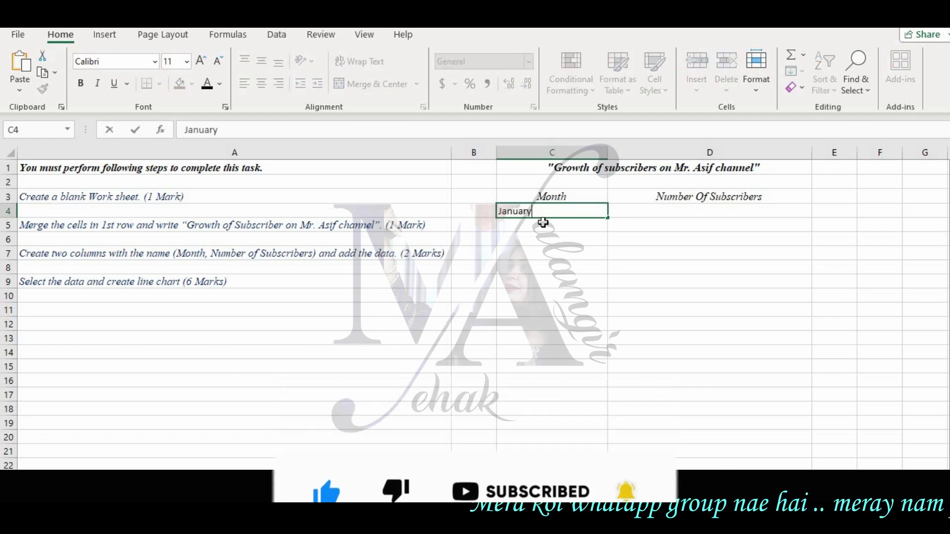
pyautogui.press('Return')
pyautogui.write('Febuary')
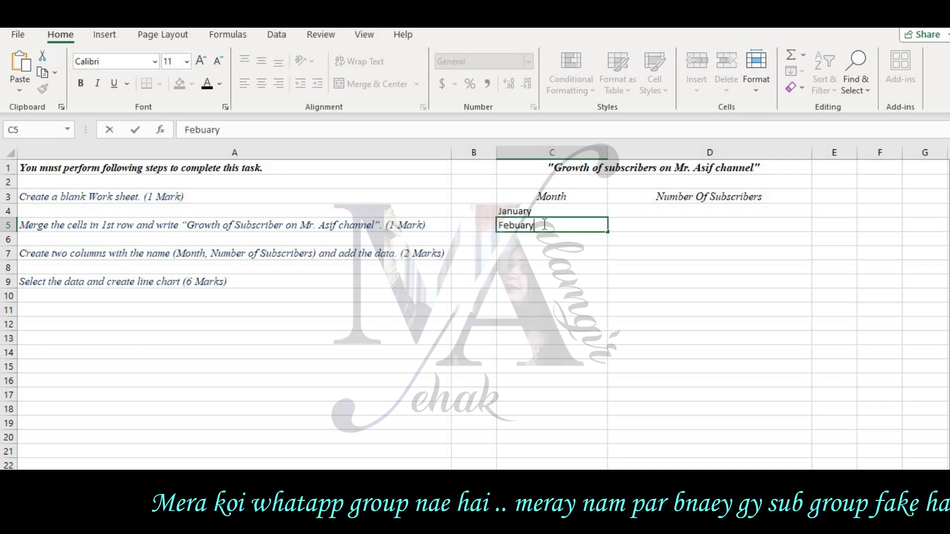
pyautogui.press('Return')
pyautogui.write('March')
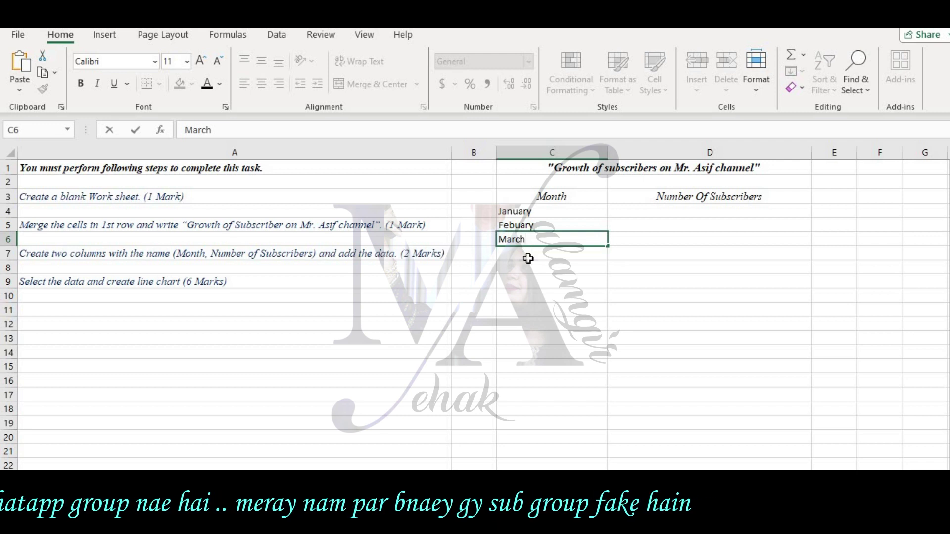
pyautogui.press('Return')
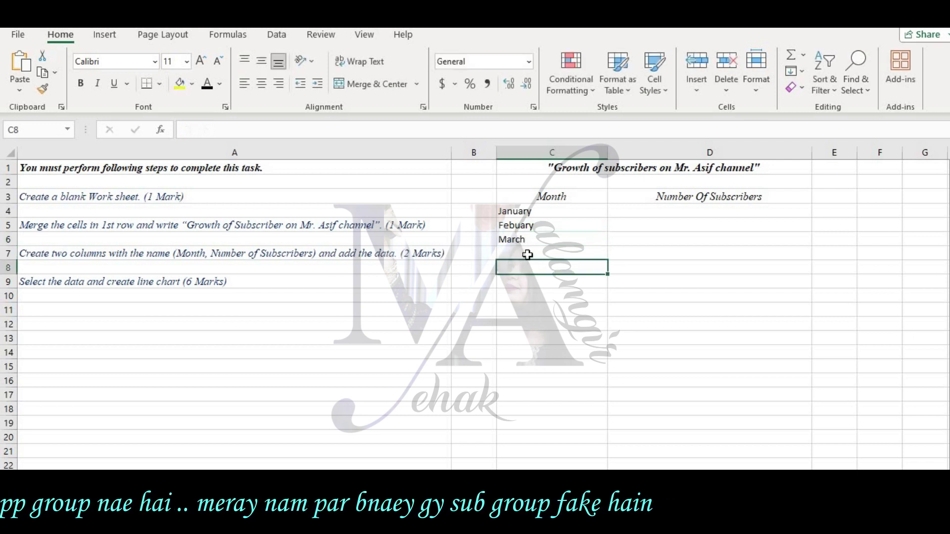
pyautogui.write('April')
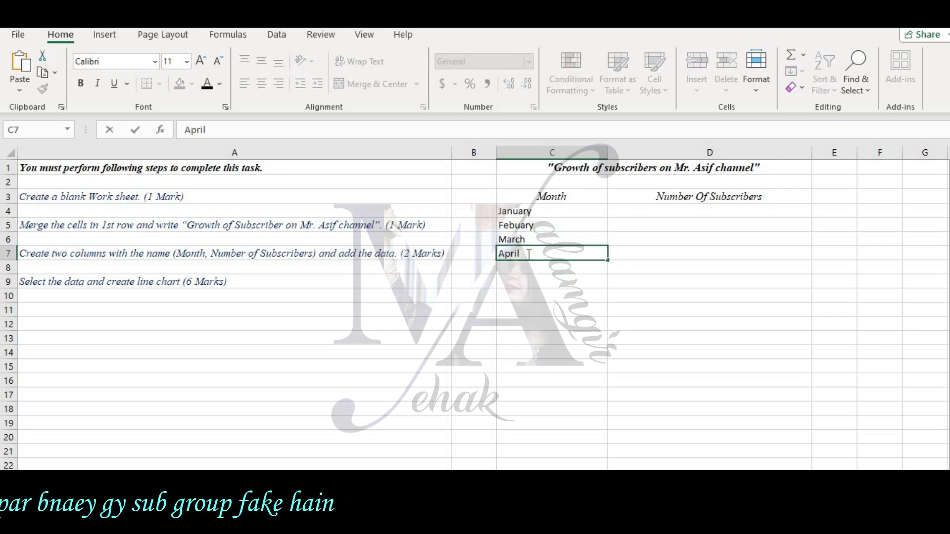
pyautogui.press('Return')
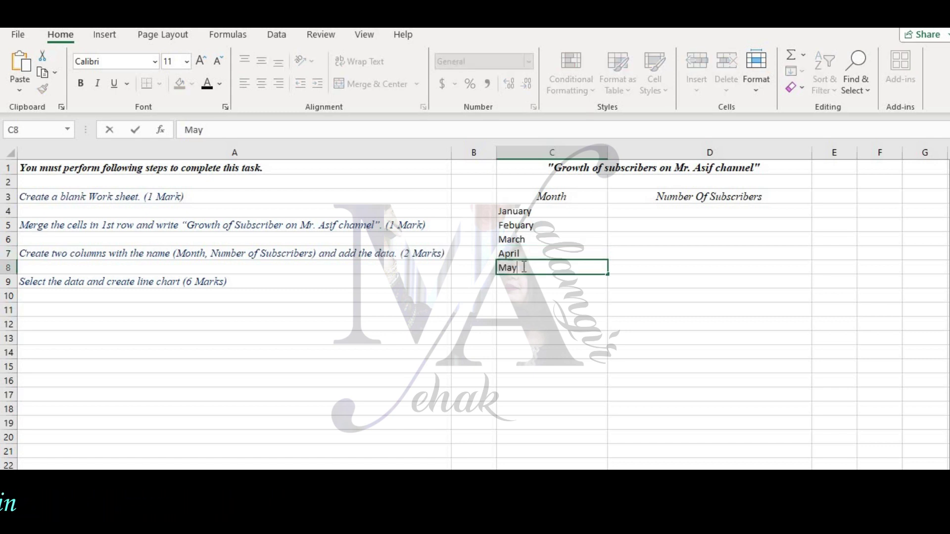
# Continue the Month column with May, June, July and August in cells C8 to C11.
pyautogui.press('Return')
pyautogui.write('Jun')
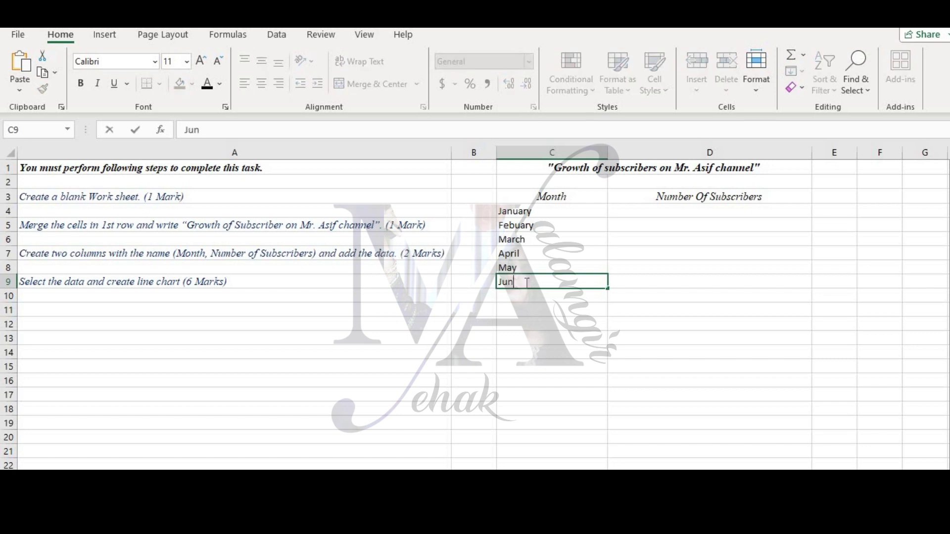
pyautogui.write('e')
pyautogui.press('Return')
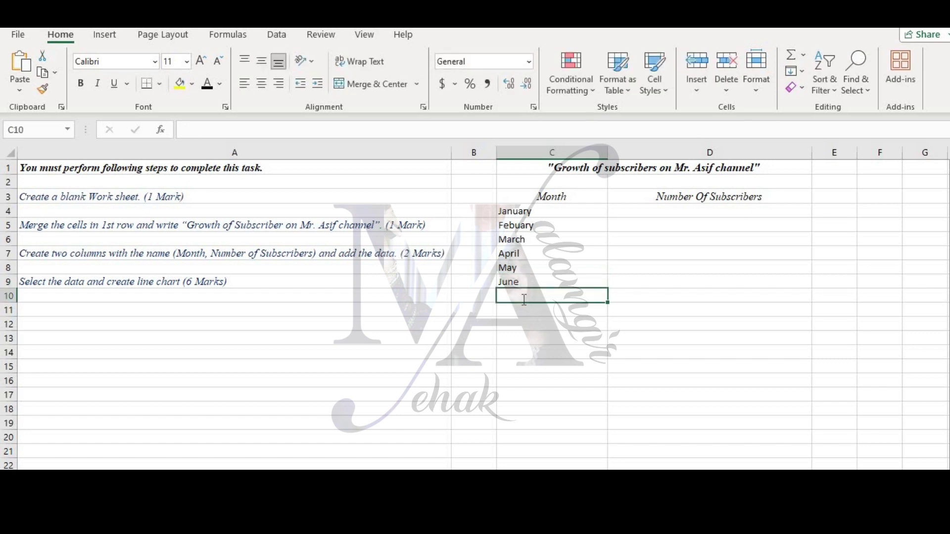
pyautogui.write('July')
pyautogui.press('Return')
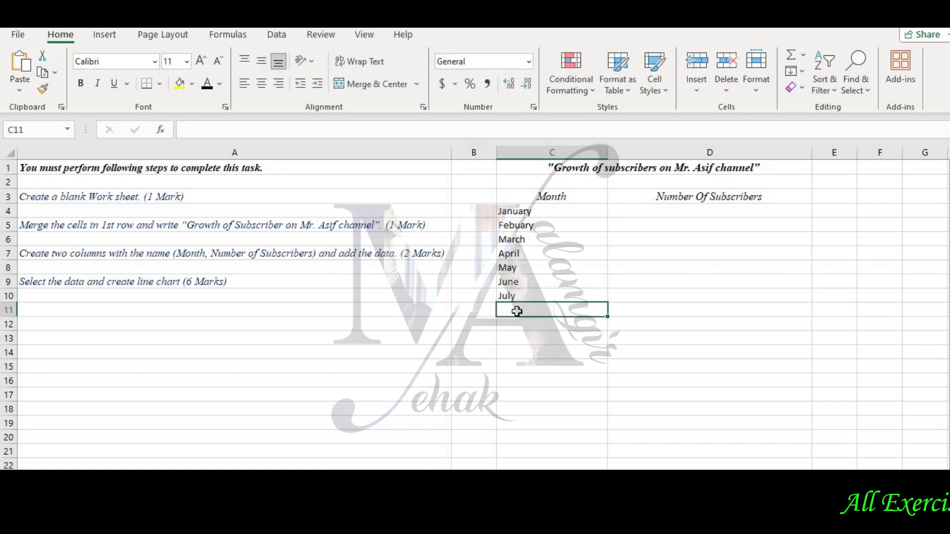
pyautogui.write('August')
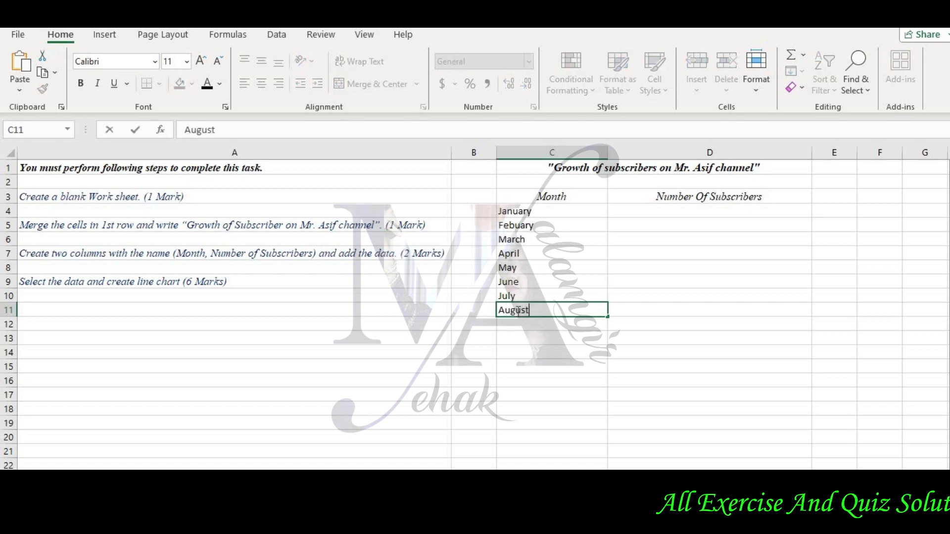
pyautogui.press('Return')
# Complete the Month column with September, October, November and December in cells C12 to C15.
pyautogui.write('S')
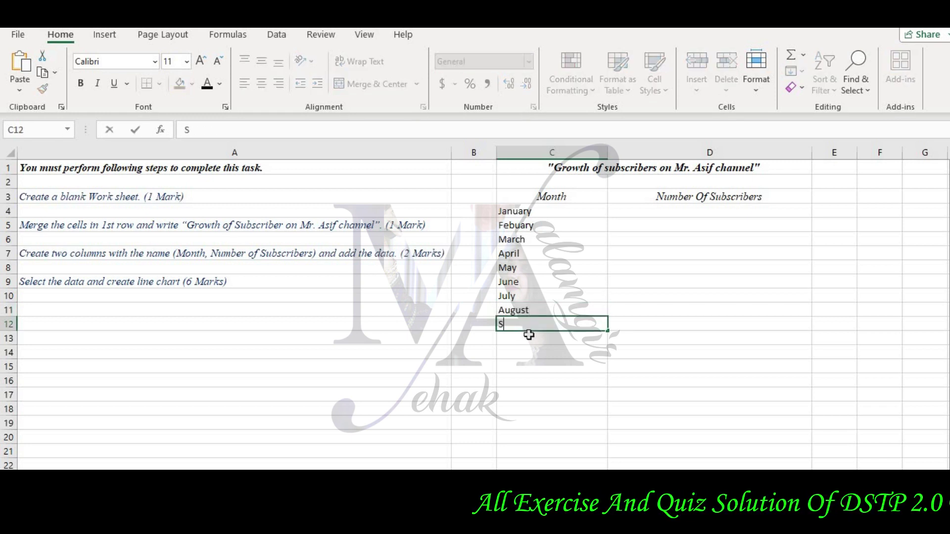
pyautogui.write('eptember')
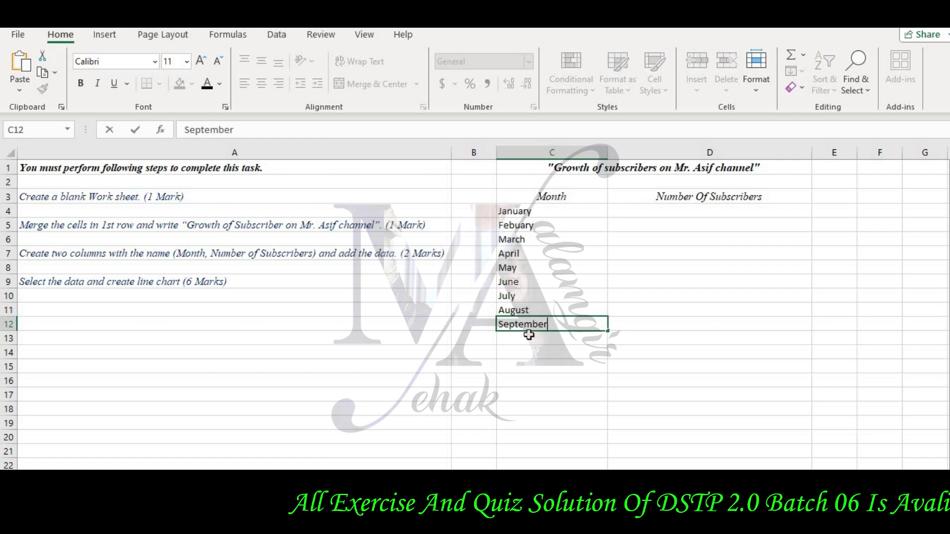
pyautogui.press('Return')
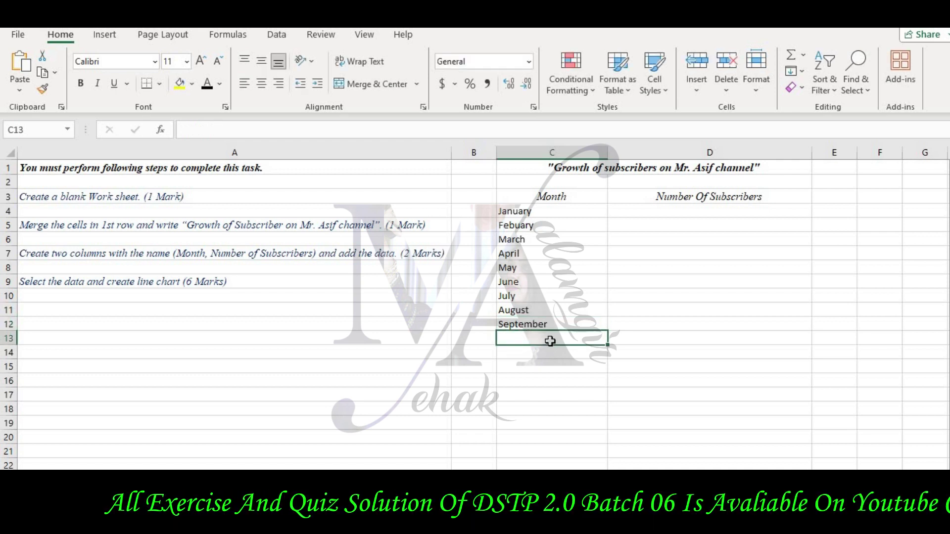
pyautogui.write('October')
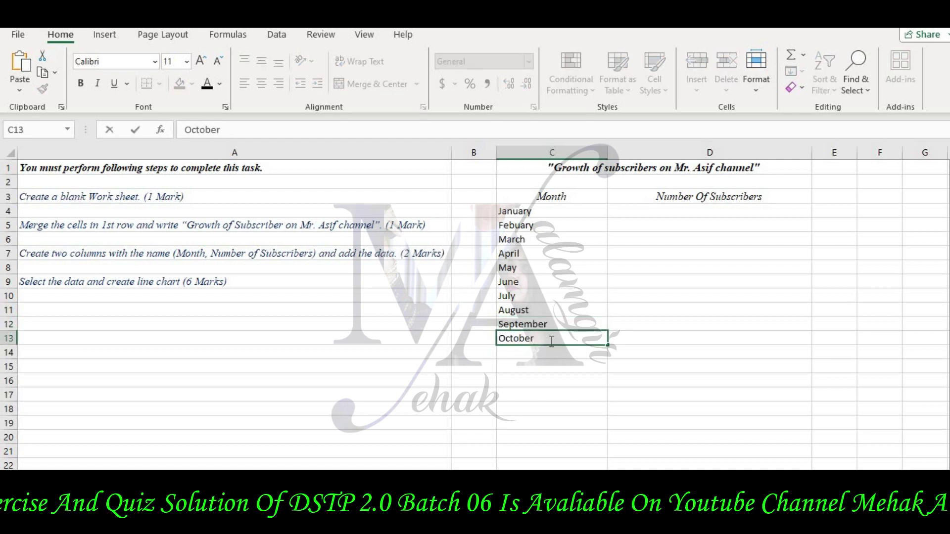
pyautogui.press('Return')
pyautogui.write('N')
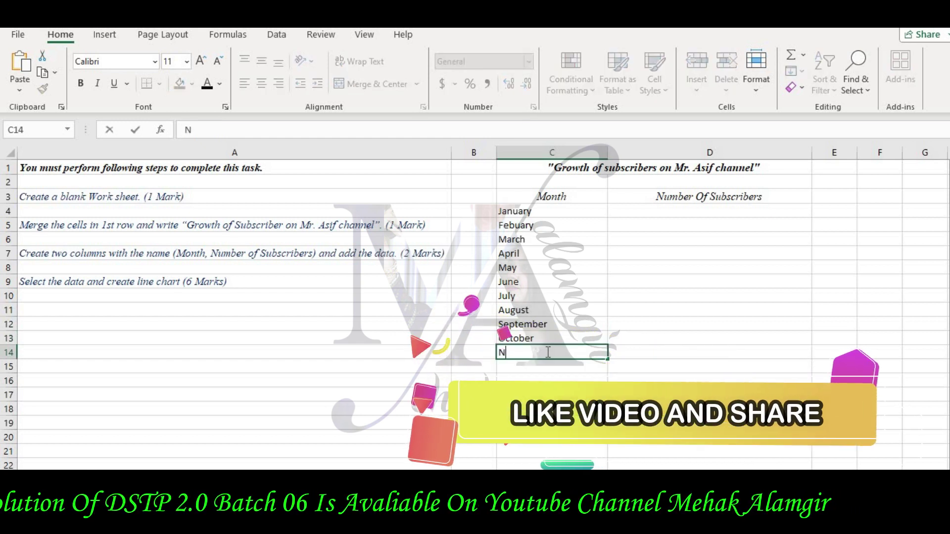
pyautogui.write('ovember')
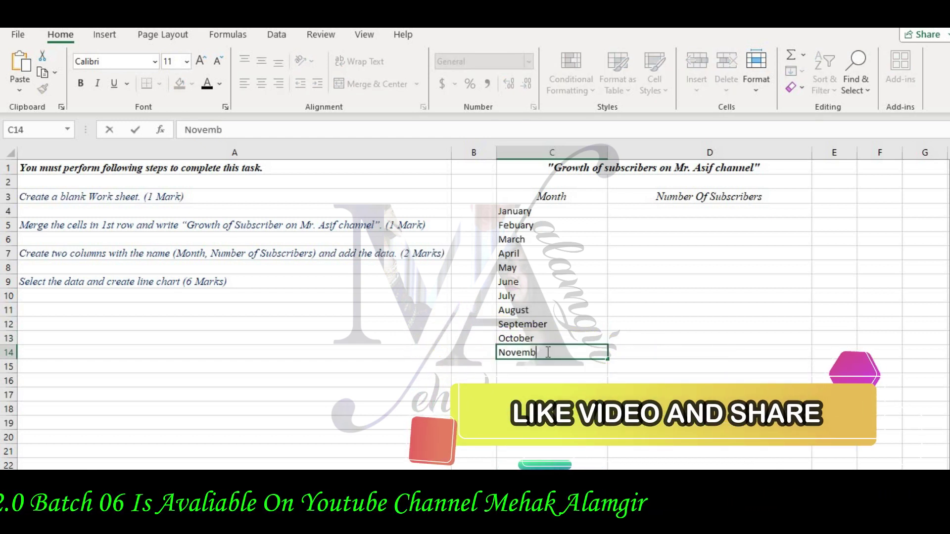
pyautogui.click(539, 366)
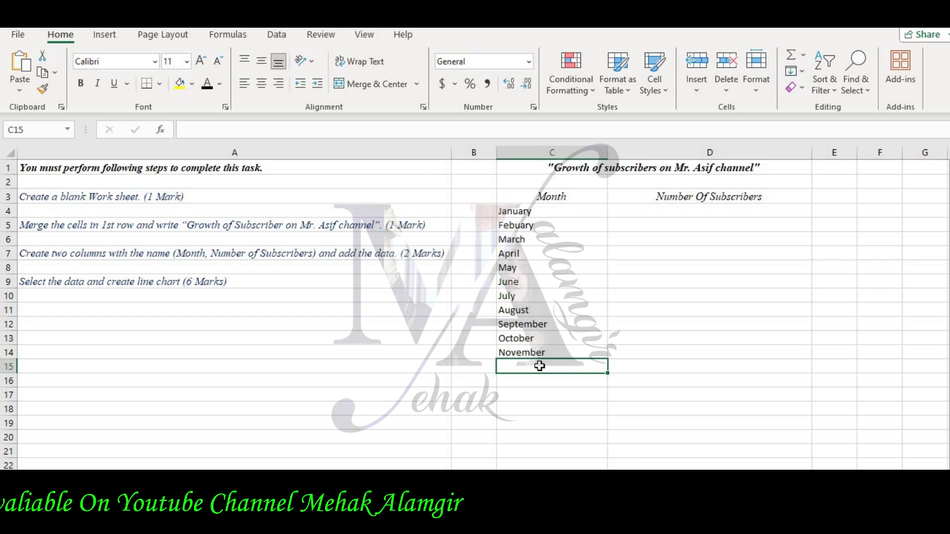
pyautogui.write('De')
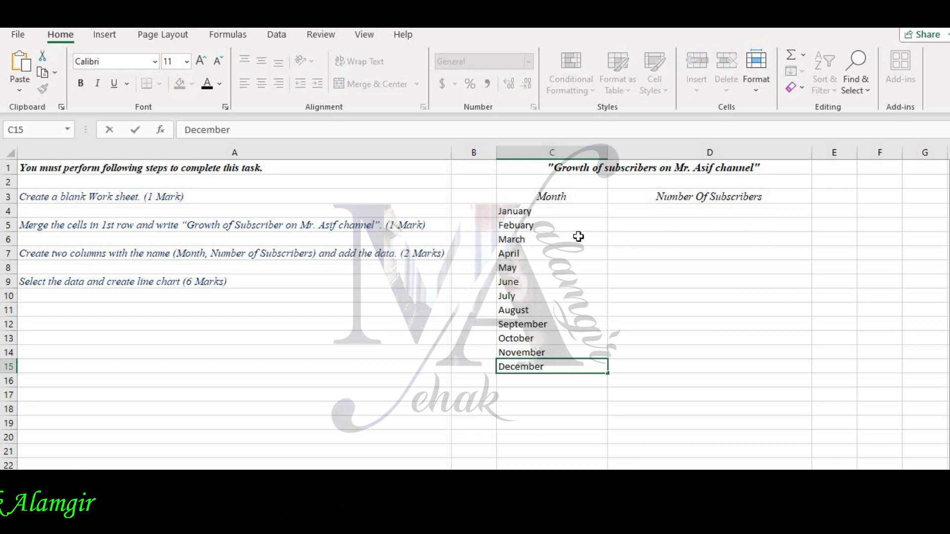
pyautogui.write('cember')
# Format the month names in C4:C15 as 12-point italic Times New Roman.
pyautogui.moveTo(568, 216); pyautogui.dragTo(574, 367)
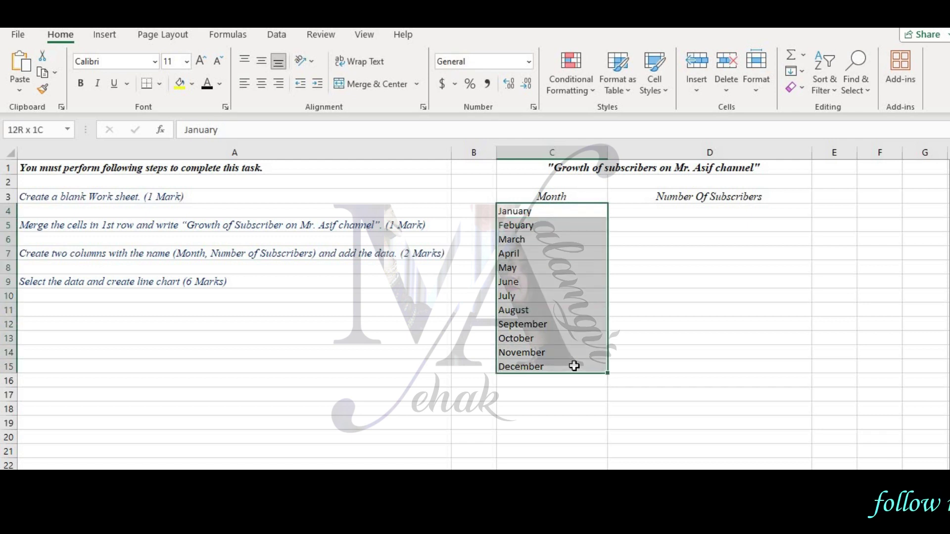
pyautogui.click(97, 83)
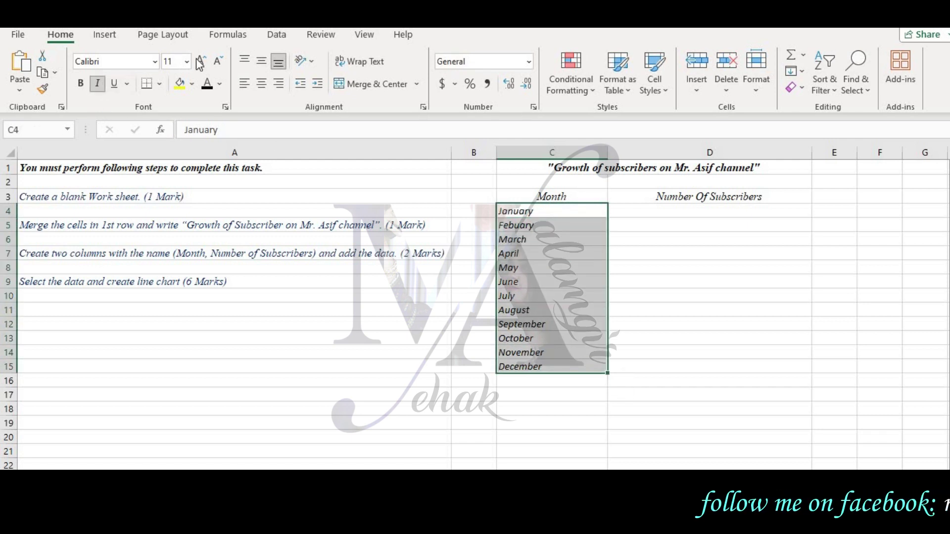
pyautogui.click(200, 61)
pyautogui.click(154, 61)
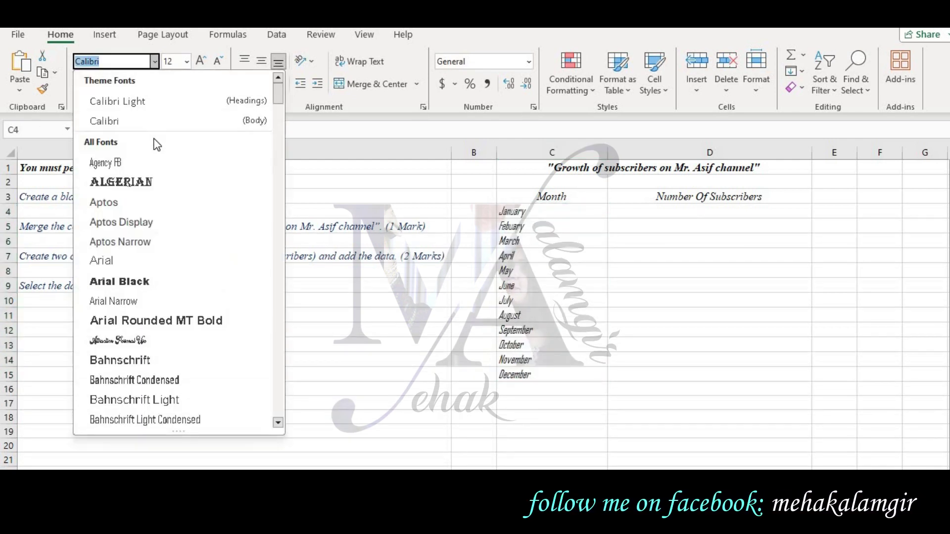
pyautogui.write('ti')
pyautogui.press('Return')
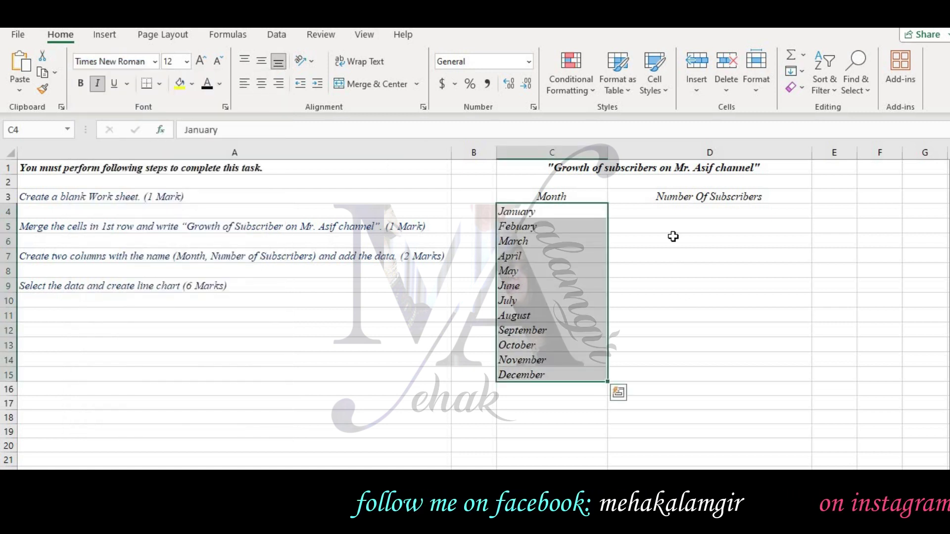
# Enter the subscriber numbers 20, 321, 550, 810, 1130, 1339, 1400, 1820, 2430, 3509, 6100 and 8570 in D4:D15.
pyautogui.click(689, 211)
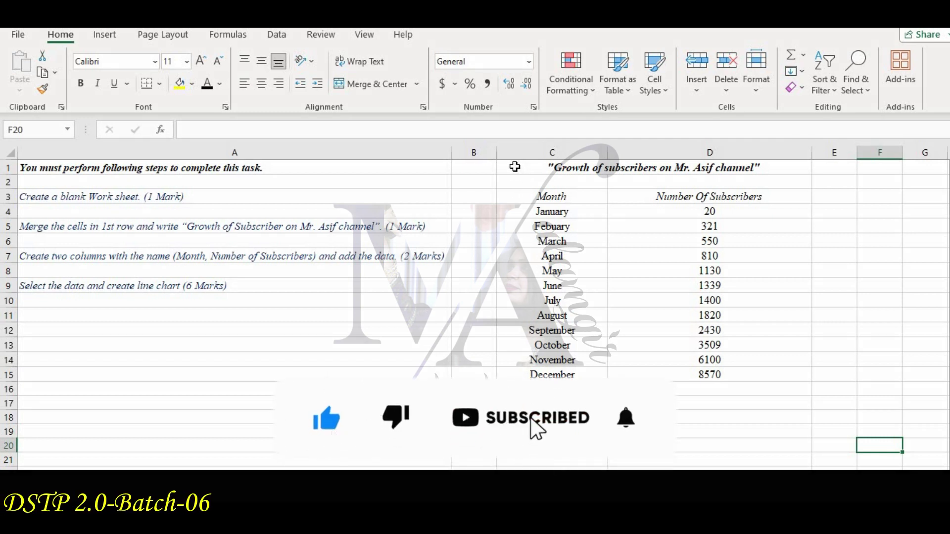
# Select the title and the subscriber table in C1:D15 as the source data for a chart.
pyautogui.moveTo(514, 167); pyautogui.dragTo(651, 379)
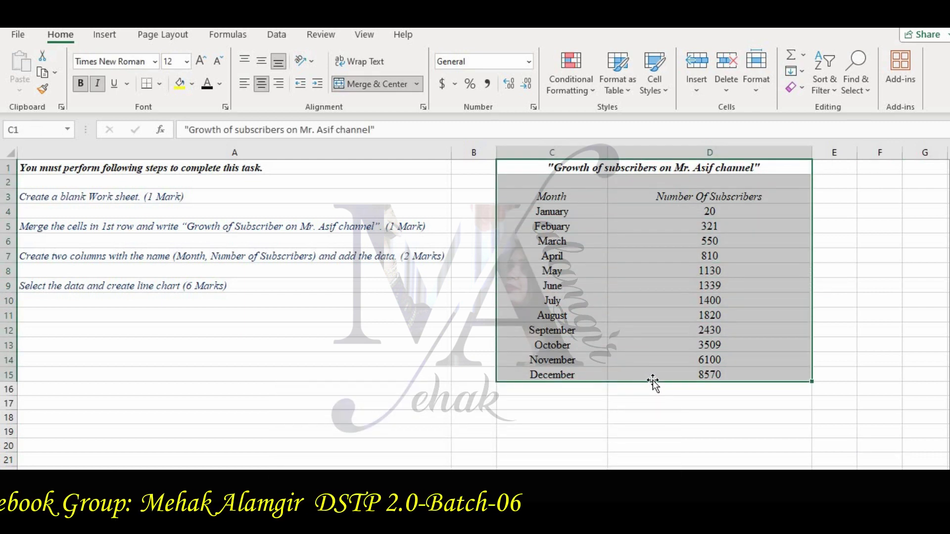
pyautogui.click(105, 34)
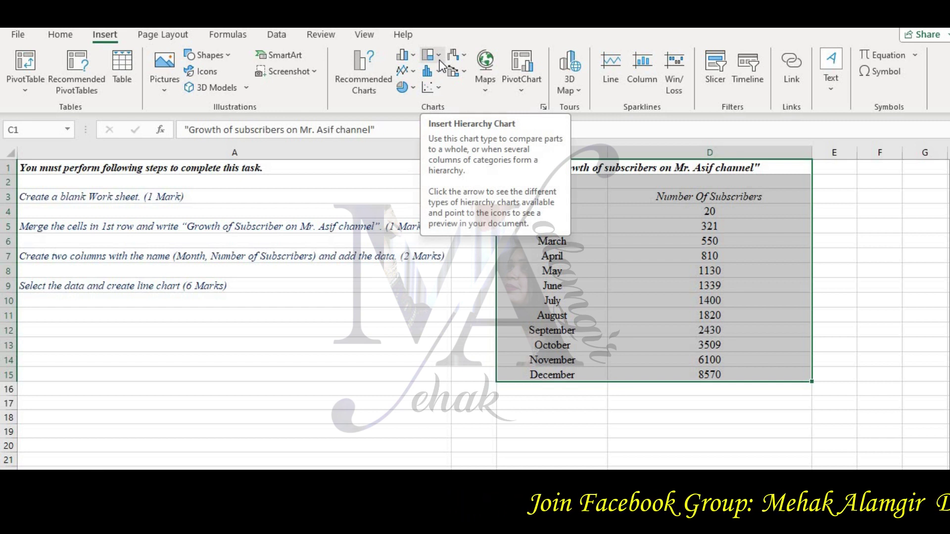
pyautogui.click(413, 56)
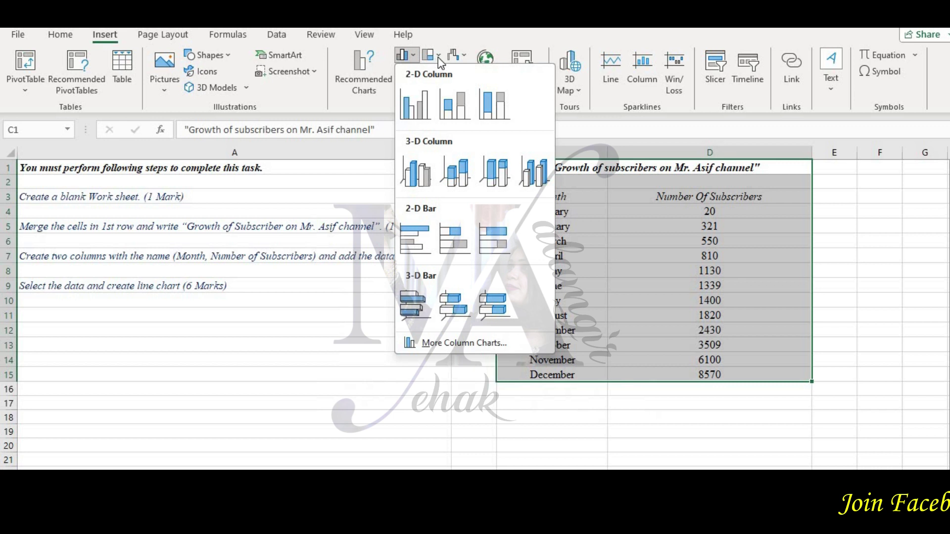
pyautogui.click(438, 57)
pyautogui.click(413, 72)
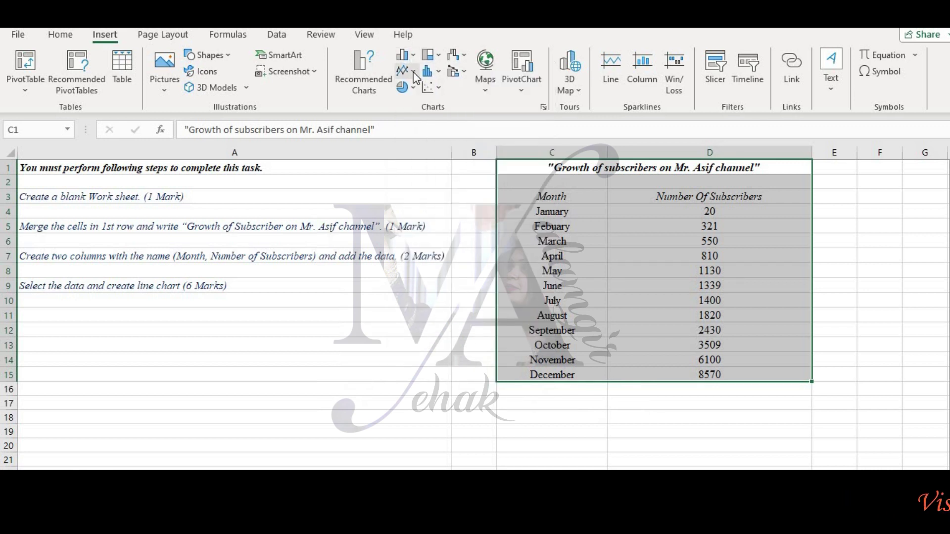
pyautogui.click(414, 72)
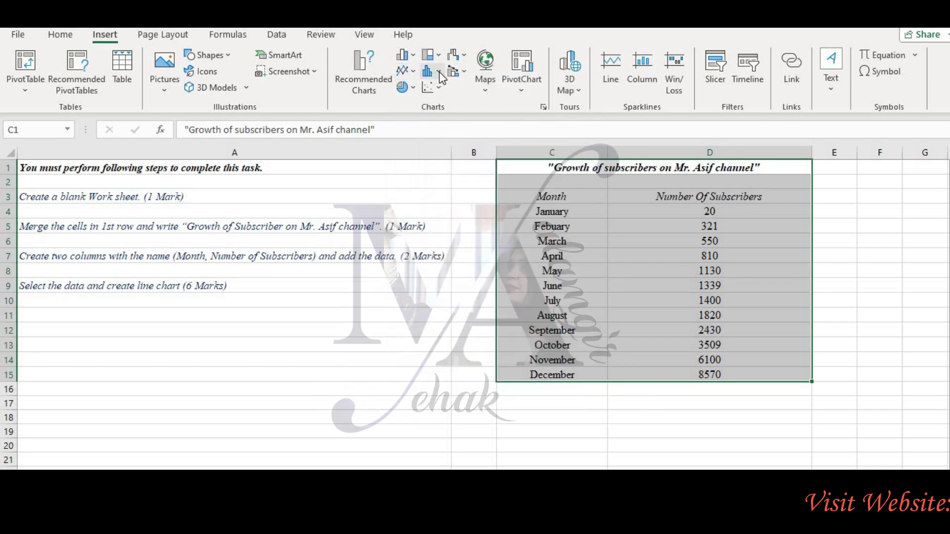
pyautogui.click(440, 74)
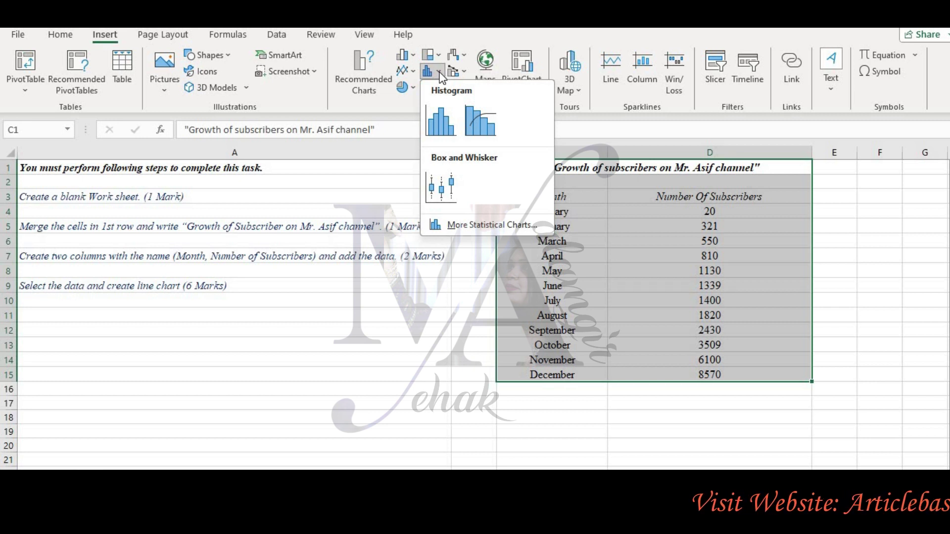
pyautogui.click(440, 73)
pyautogui.click(412, 88)
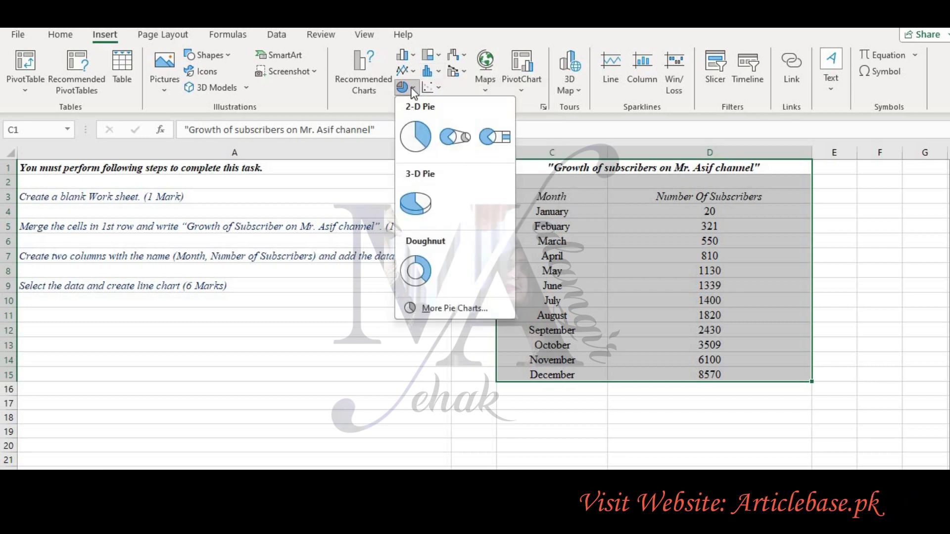
pyautogui.click(412, 89)
# Insert a Stacked Line with Markers chart of the selected subscriber data, choosing it from the full list of chart types.
pyautogui.click(440, 88)
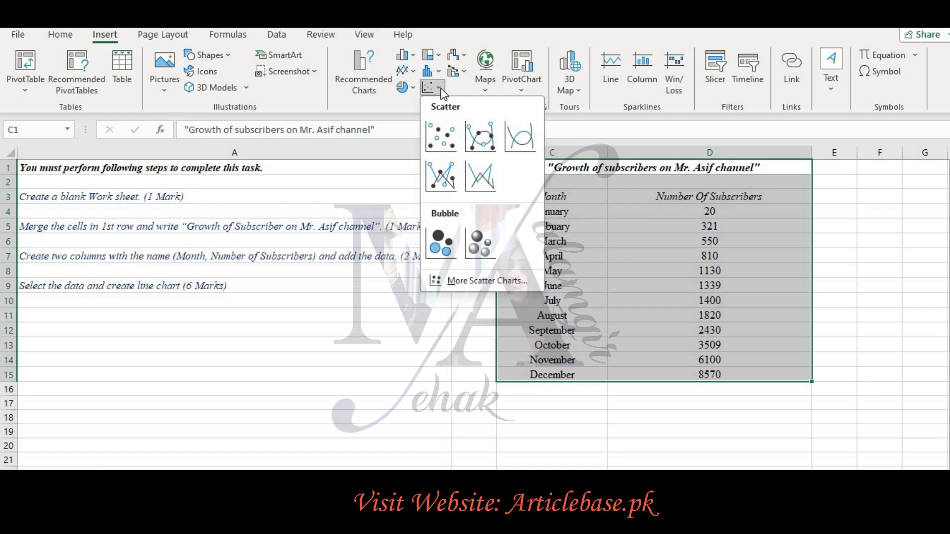
pyautogui.click(530, 285)
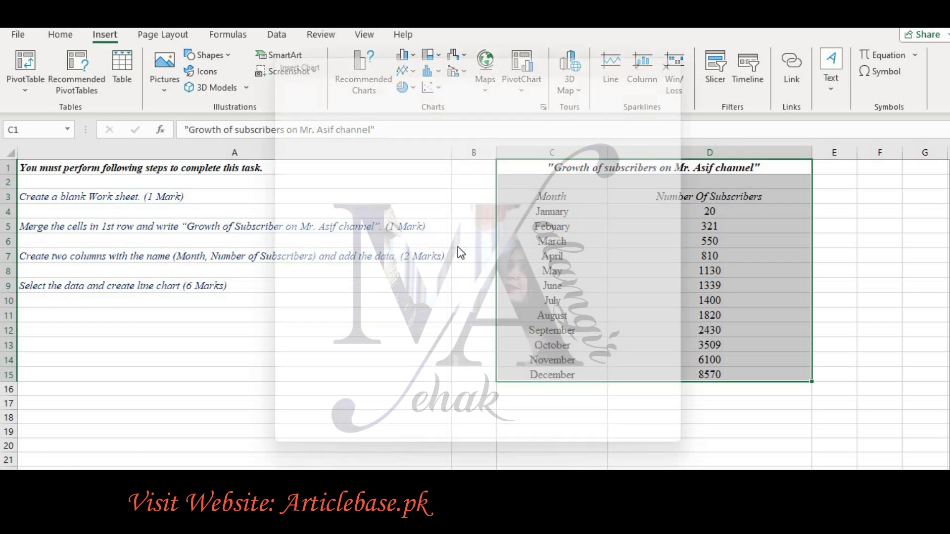
pyautogui.moveTo(448, 54); pyautogui.dragTo(210, 86)
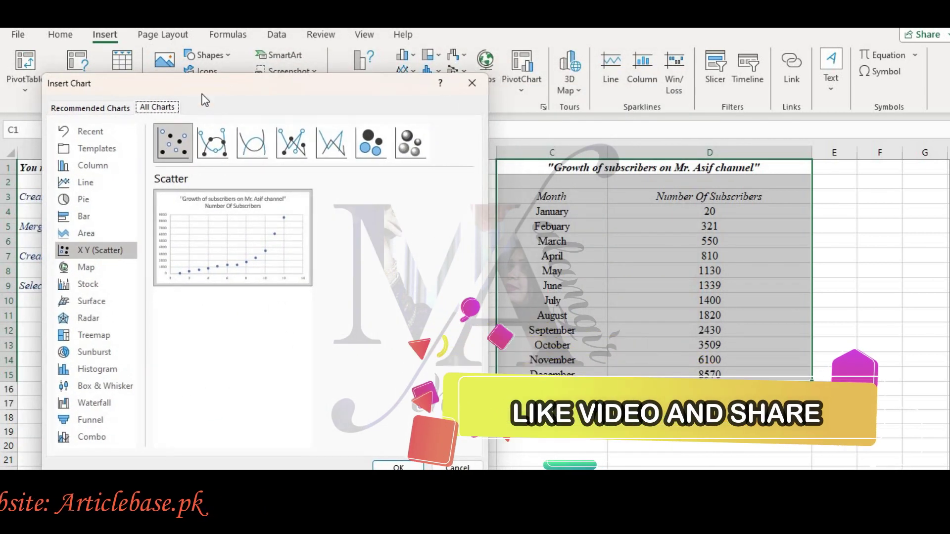
pyautogui.click(124, 186)
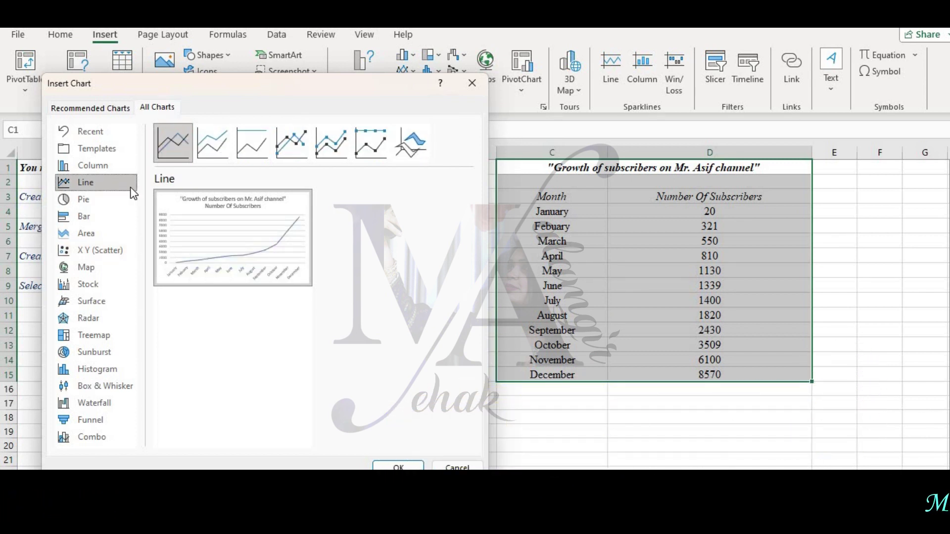
pyautogui.click(207, 156)
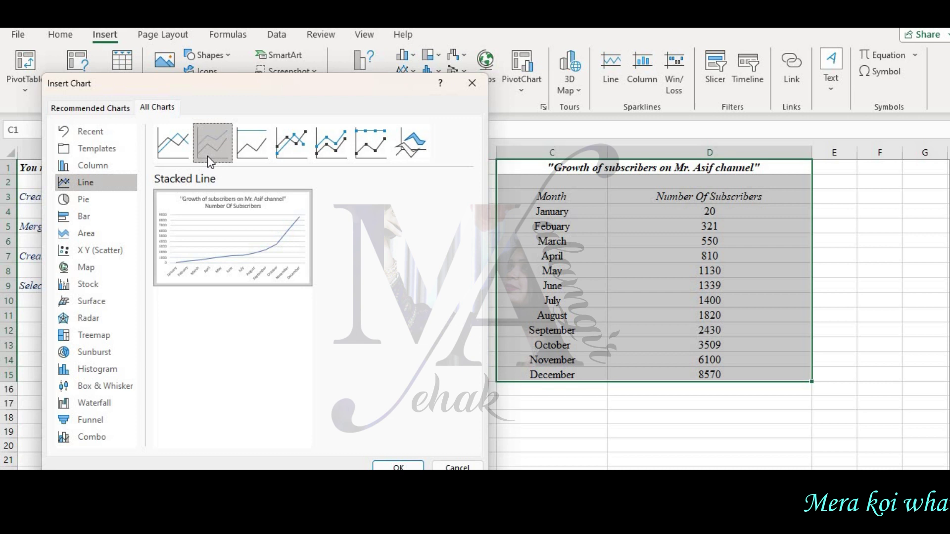
pyautogui.click(241, 156)
pyautogui.click(292, 149)
pyautogui.click(332, 146)
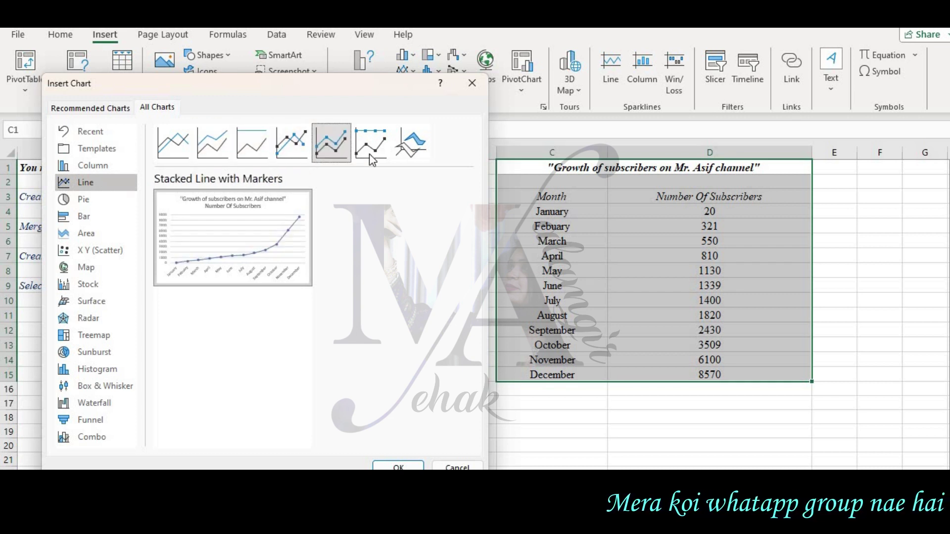
pyautogui.click(369, 146)
pyautogui.click(327, 154)
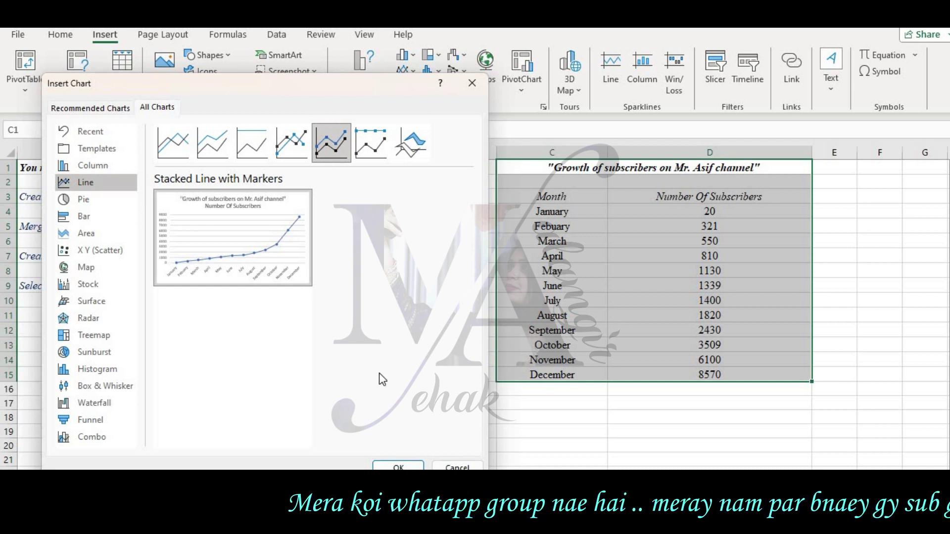
pyautogui.click(399, 467)
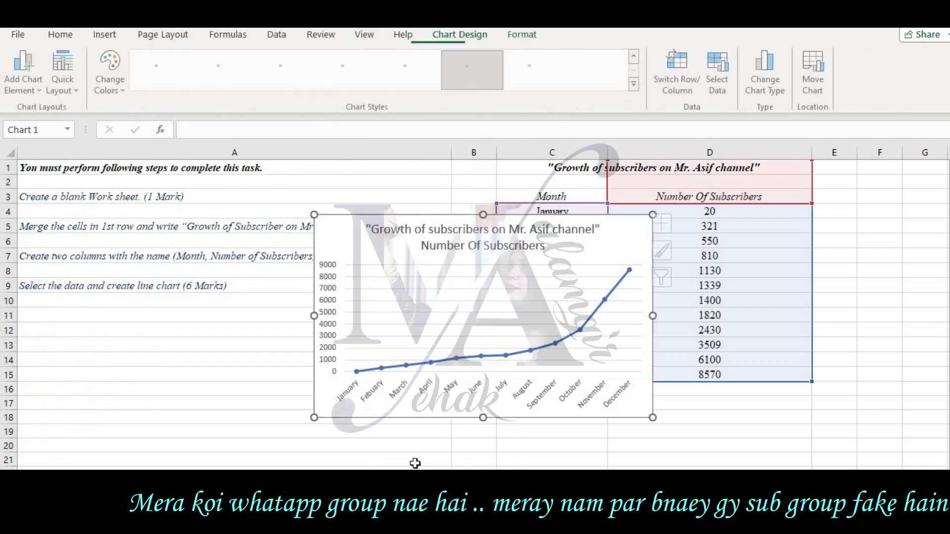
# Move the line chart off the data table onto column A, with its upper edge at about row 7.
pyautogui.click(429, 312)
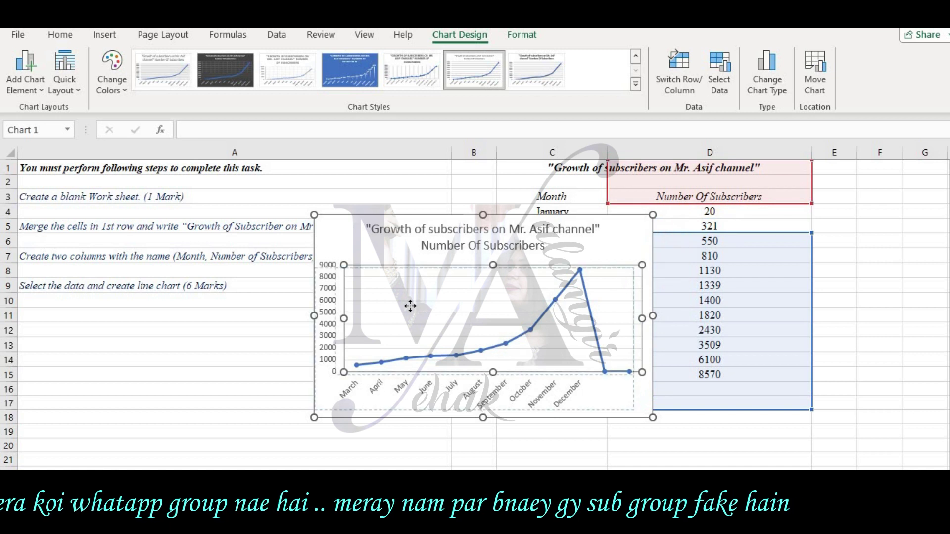
pyautogui.click(378, 250)
pyautogui.moveTo(320, 264); pyautogui.dragTo(140, 272)
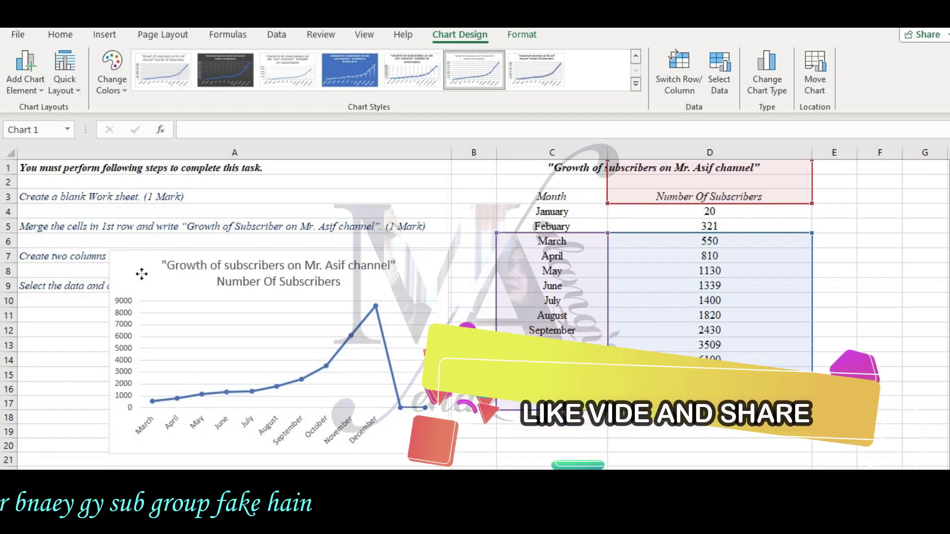
pyautogui.click(552, 446)
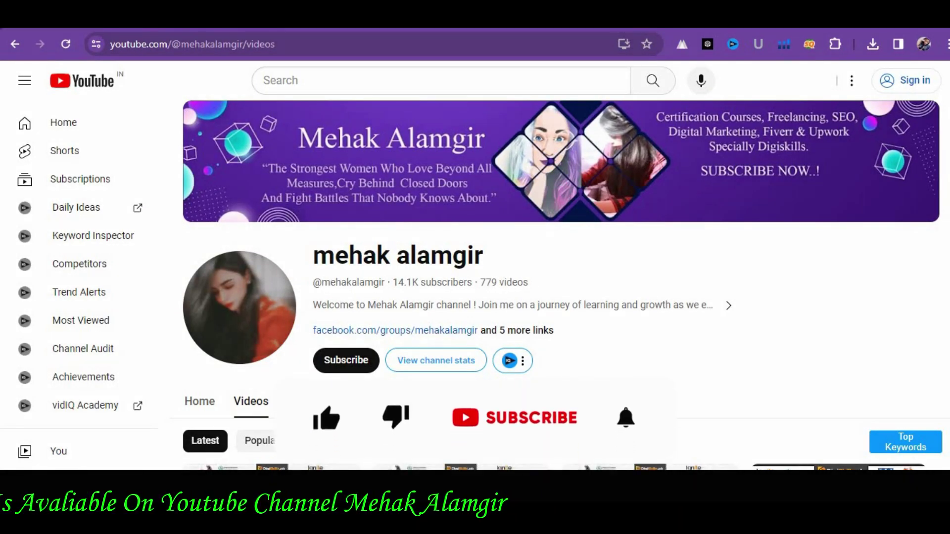
pyautogui.scroll(-1, 561, 248)
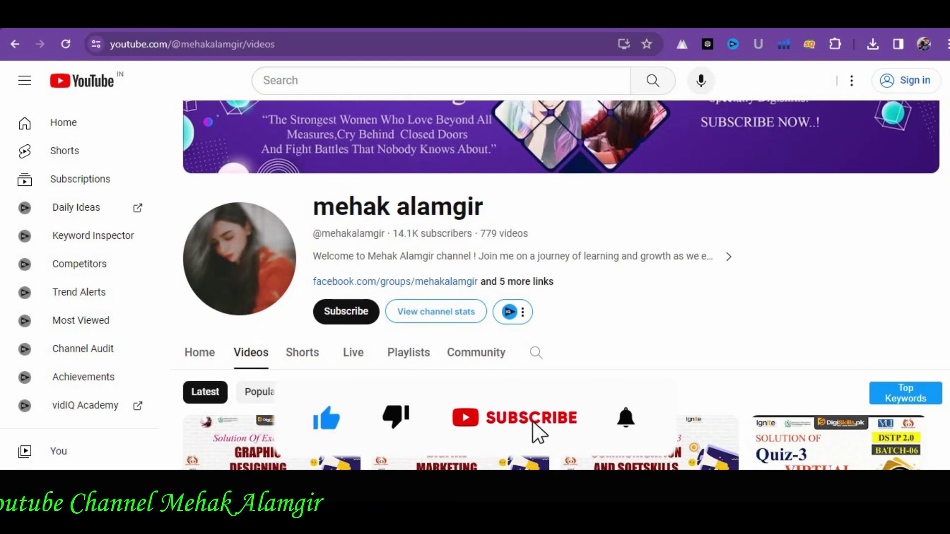
pyautogui.scroll(-1, 561, 285)
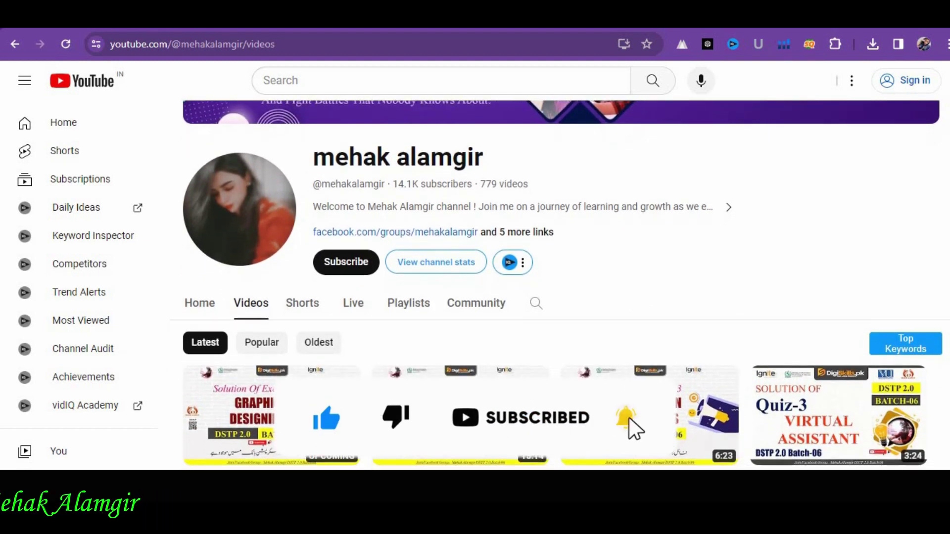